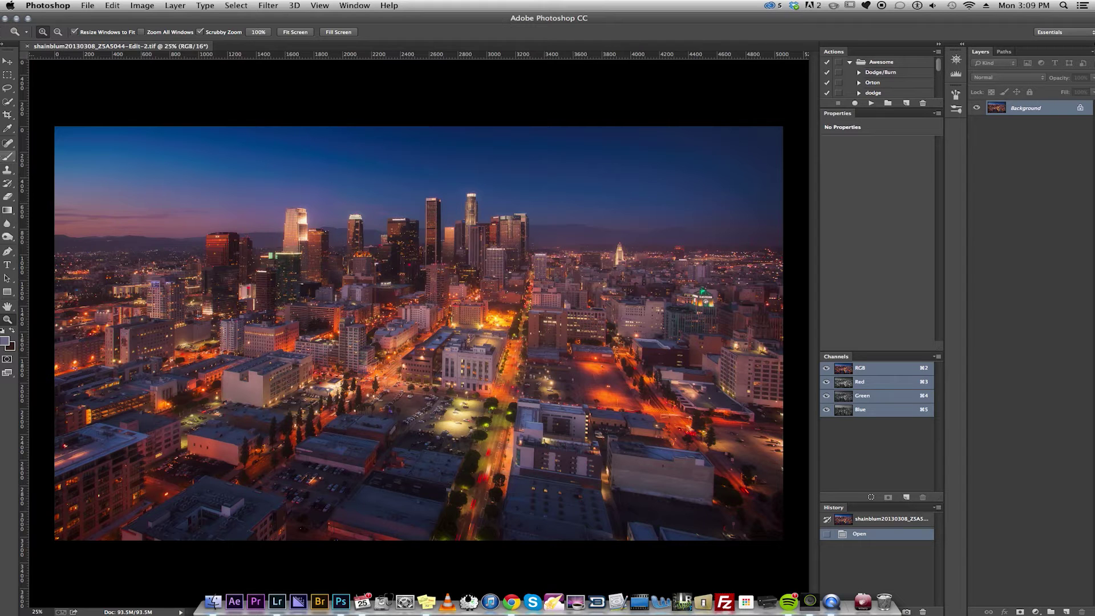
Select the Move tool and show the rulers around the canvas
left_click(10, 61)
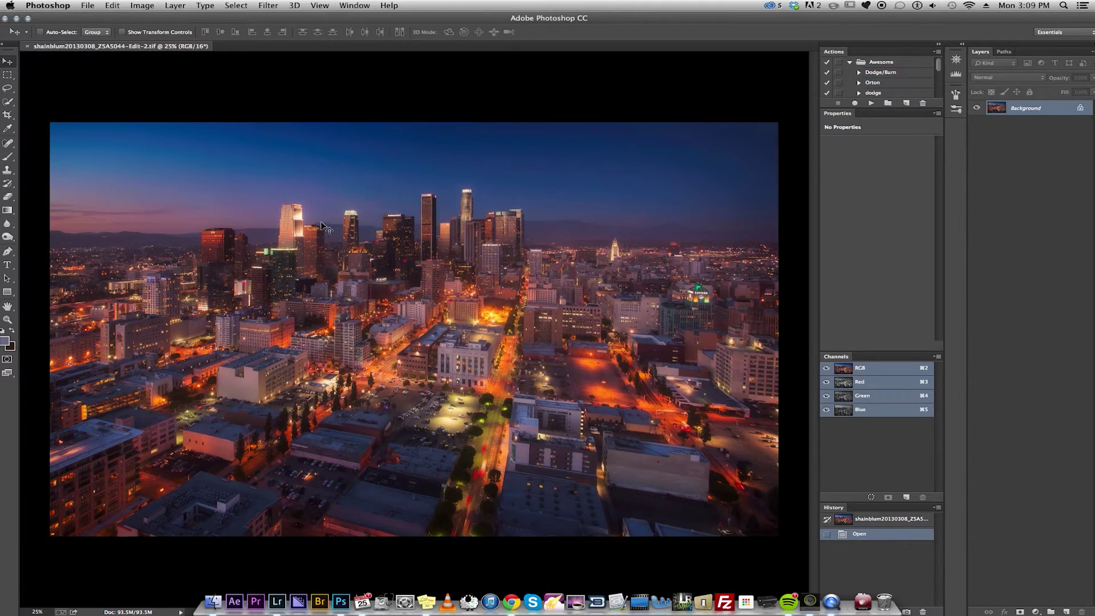
key("super+r")
key("super+r")
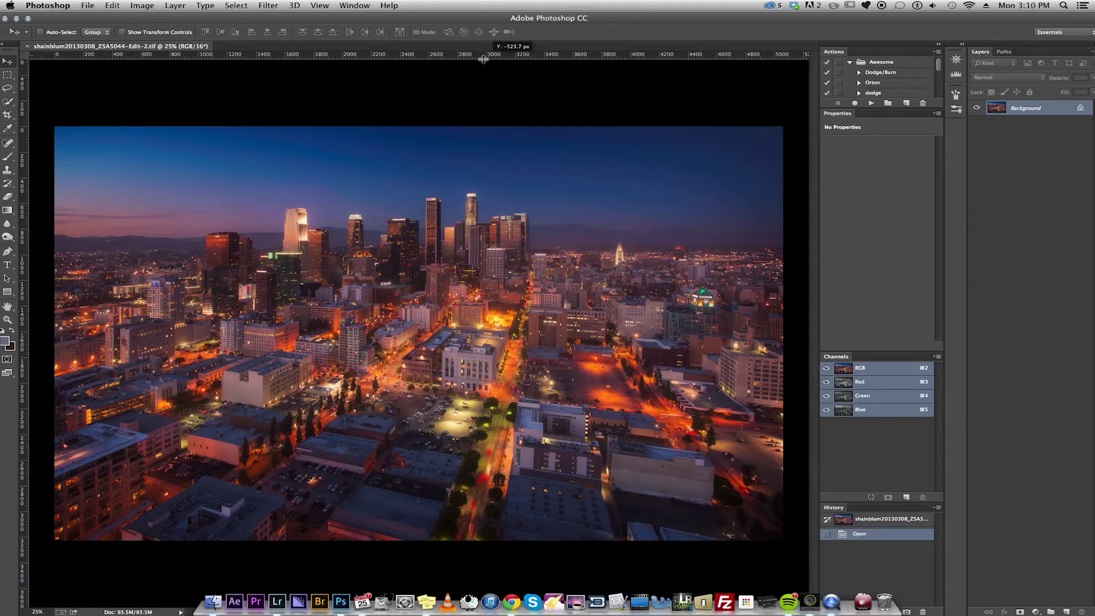
Drag a horizontal guide and a vertical guide so they cross at the image centre
left_click_drag(482, 57, 541, 335)
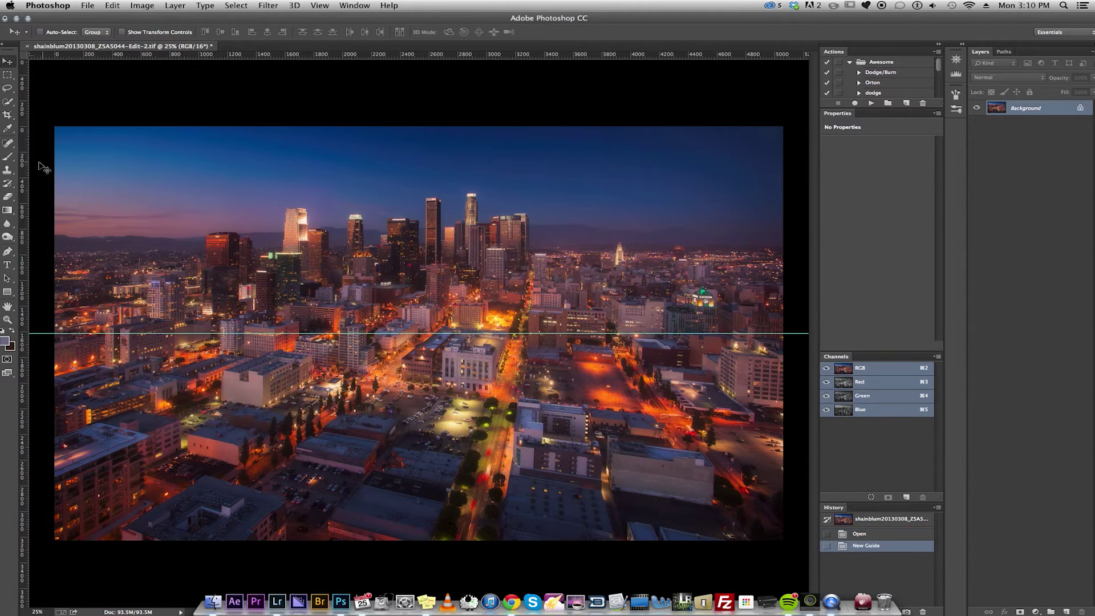
left_click_drag(23, 167, 419, 188)
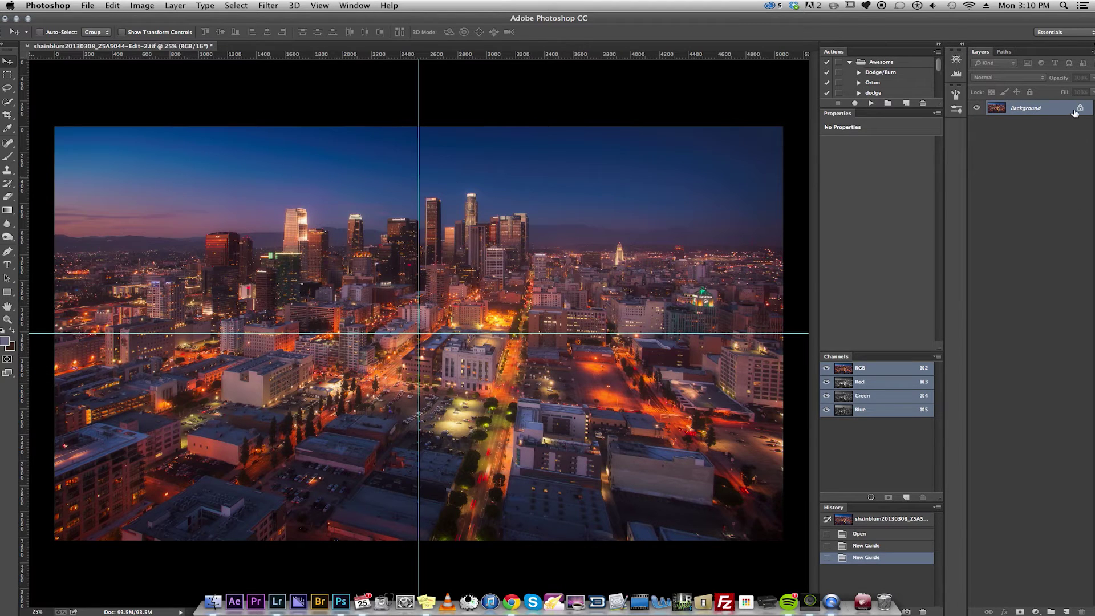
Unlock the Background as Layer 0 and duplicate it
double_click(1045, 112)
left_click(788, 205)
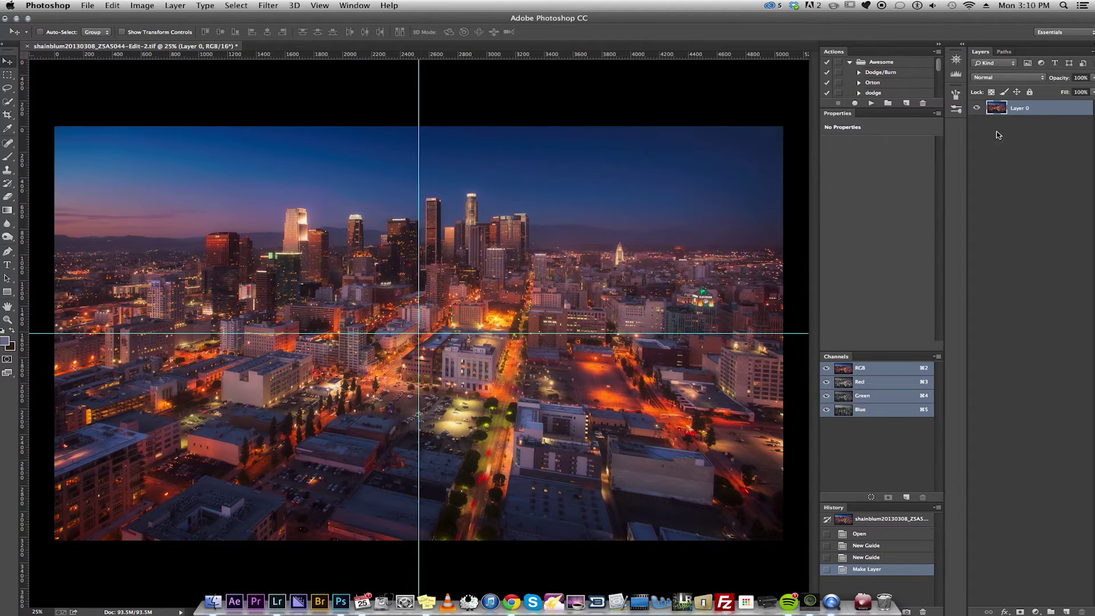
left_click_drag(1041, 109, 1066, 611)
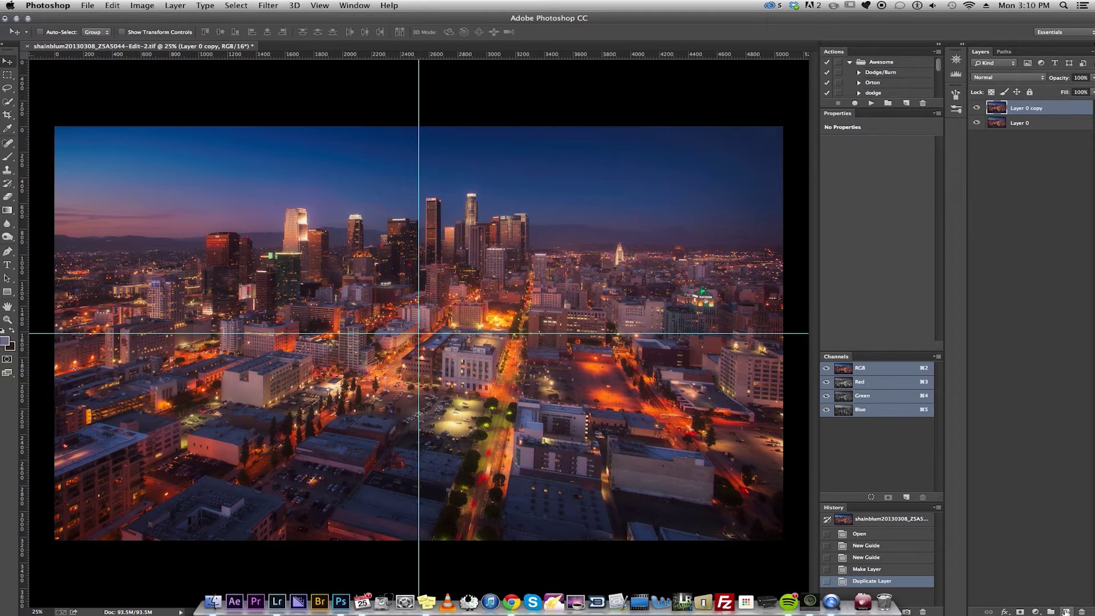
Copy the top-right quarter of the image onto its own layer
left_click(7, 76)
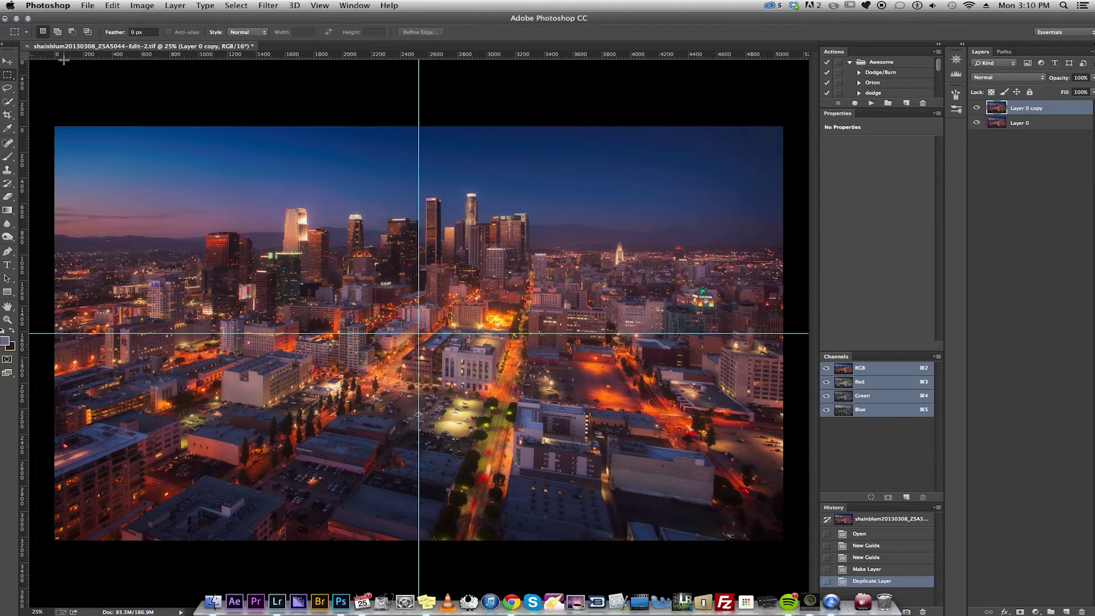
left_click_drag(787, 113, 419, 334)
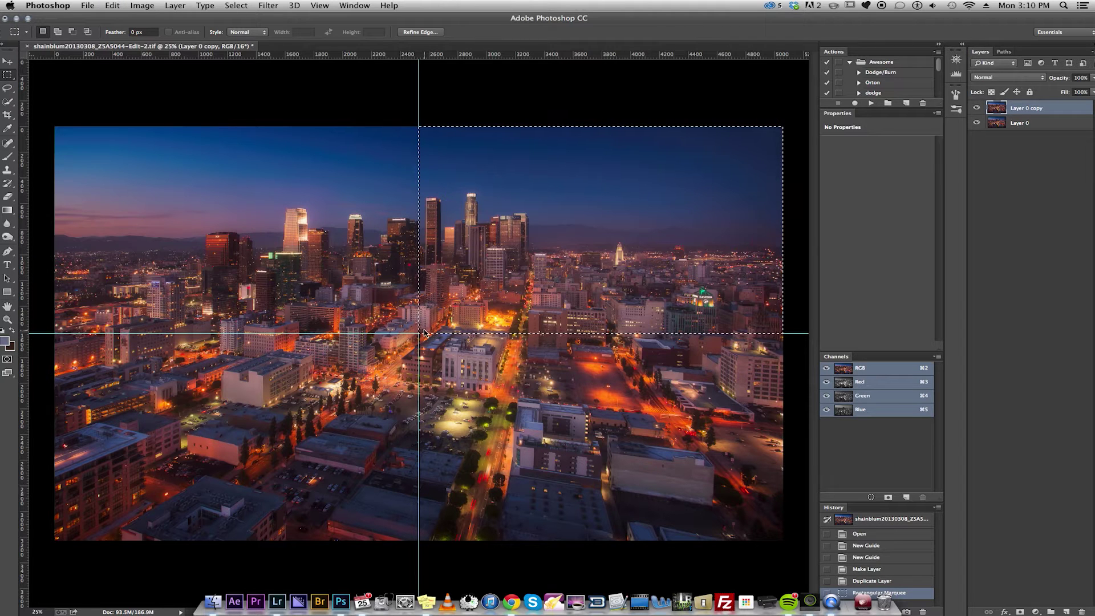
key("super+j")
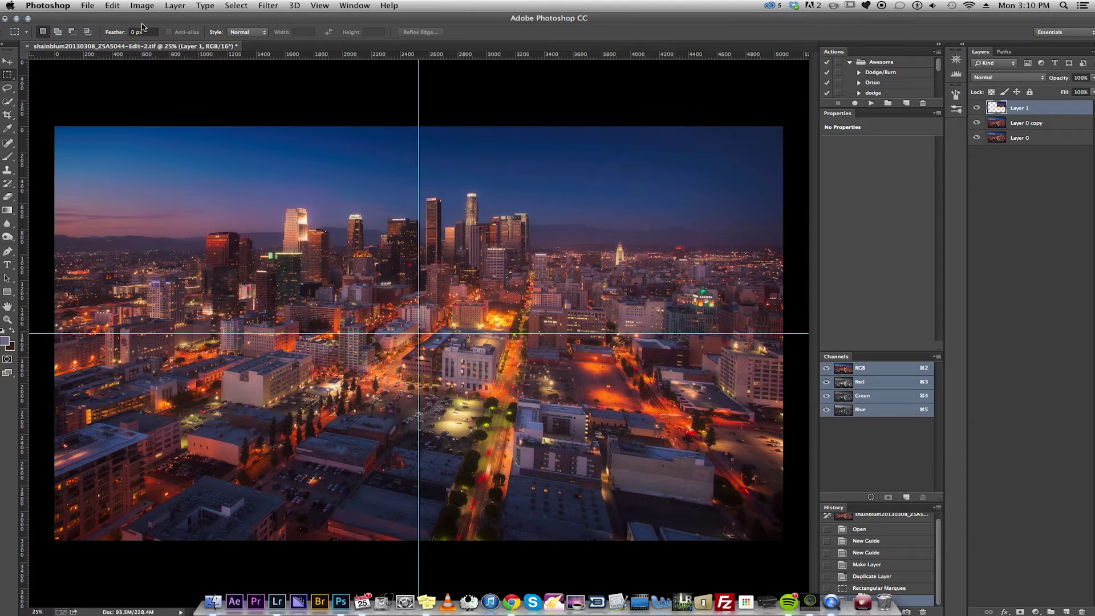
key("v")
mouse_move(591, 228)
left_mouse_down()
mouse_move(660, 215)
mouse_move(593, 226)
mouse_move(619, 221)
mouse_move(603, 202)
mouse_move(592, 221)
mouse_move(606, 222)
mouse_move(607, 206)
mouse_move(591, 221)
left_mouse_up()
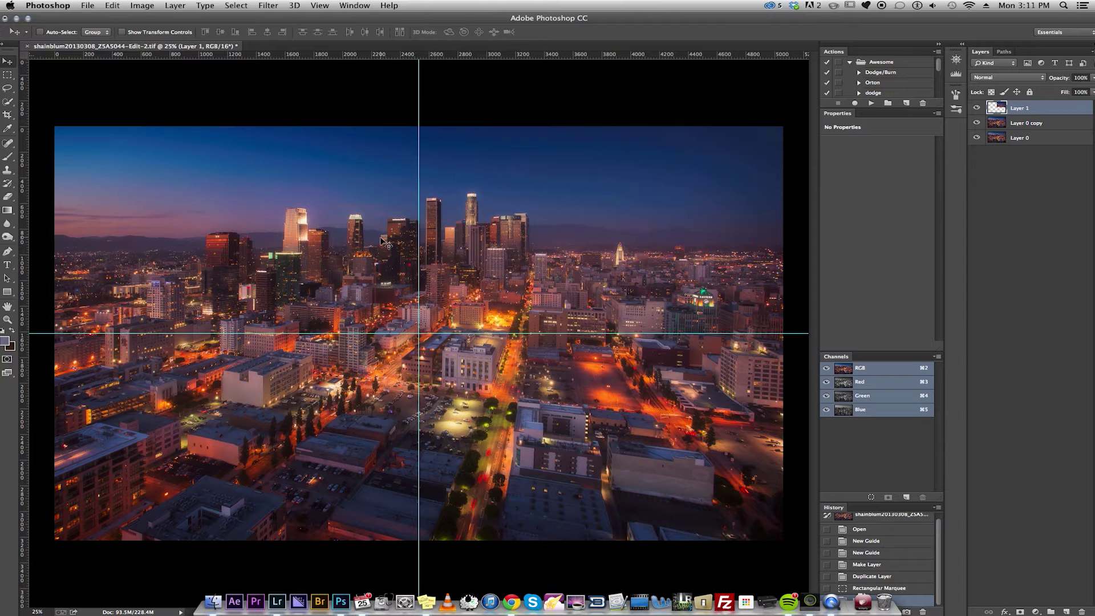
Flip the copied quarter horizontally, place it over the top-left quarter, and duplicate it
left_click(109, 5)
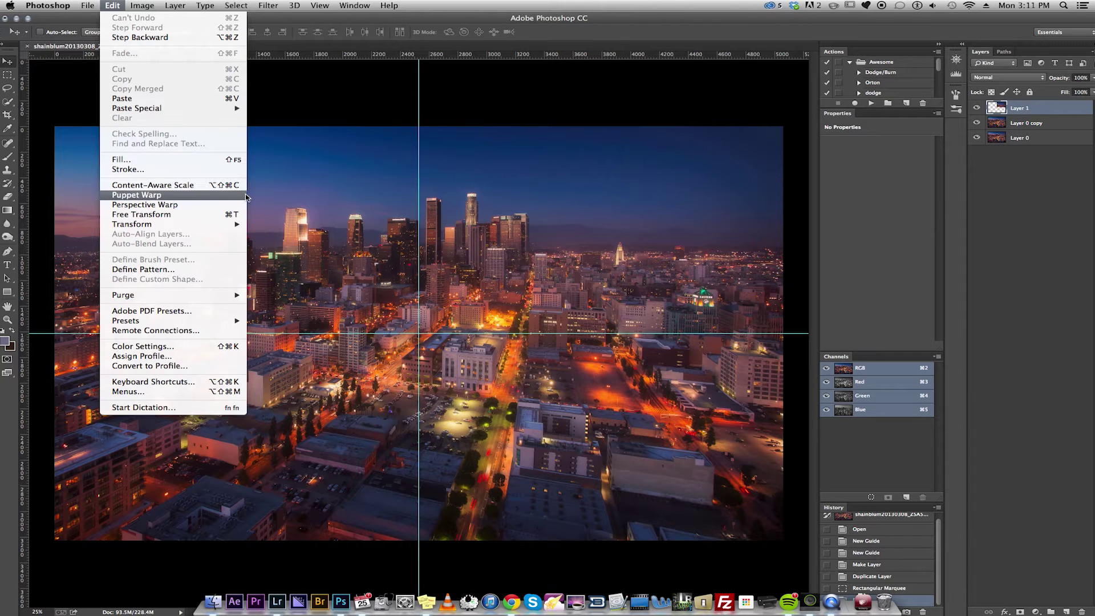
mouse_move(231, 224)
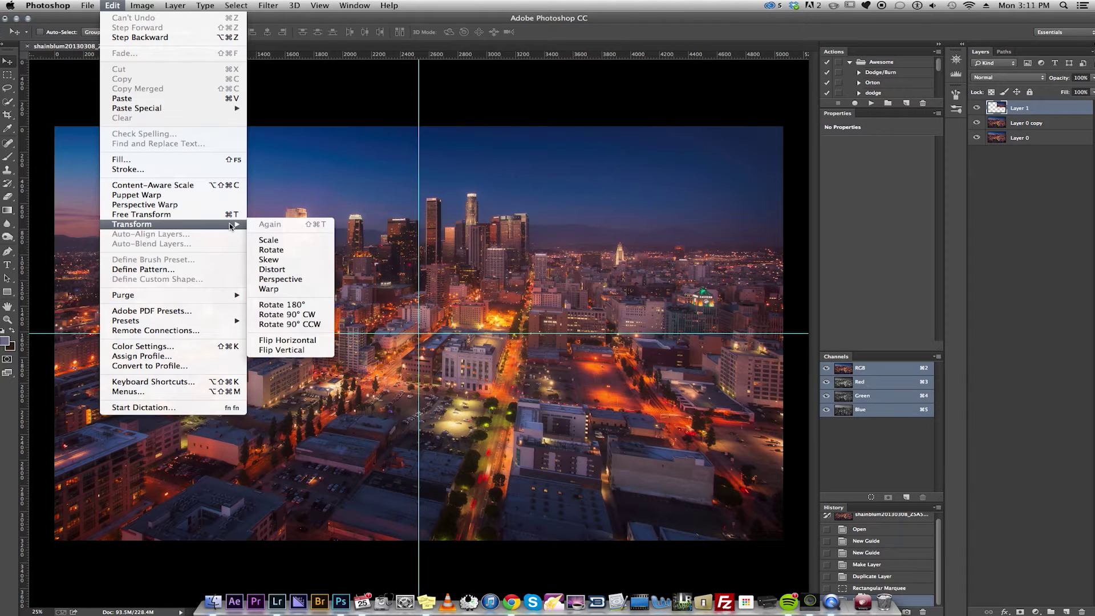
left_click(300, 344)
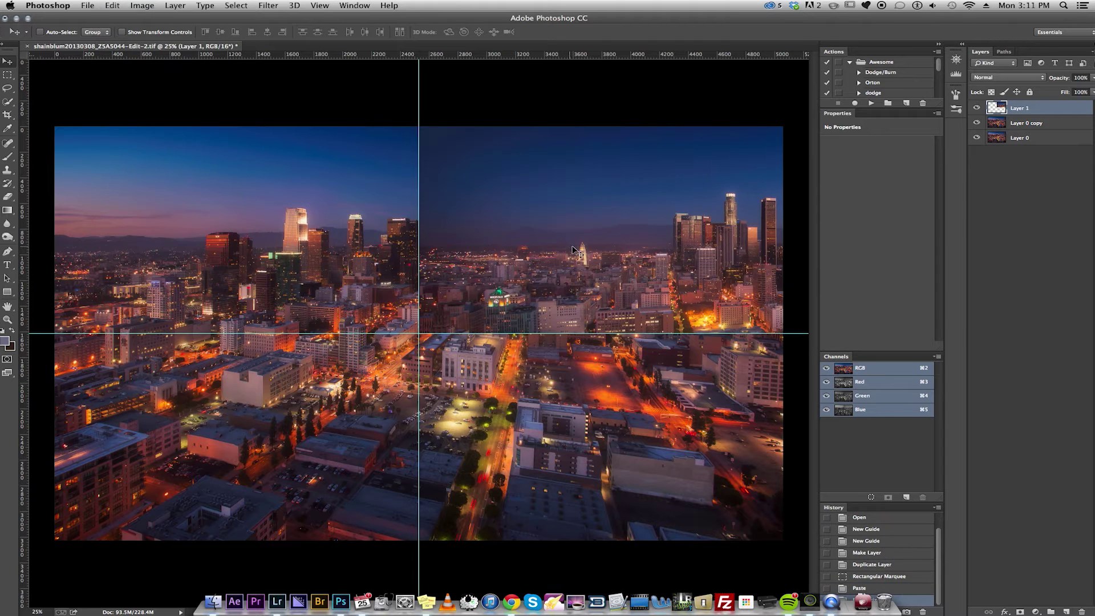
left_click_drag(671, 258, 312, 251)
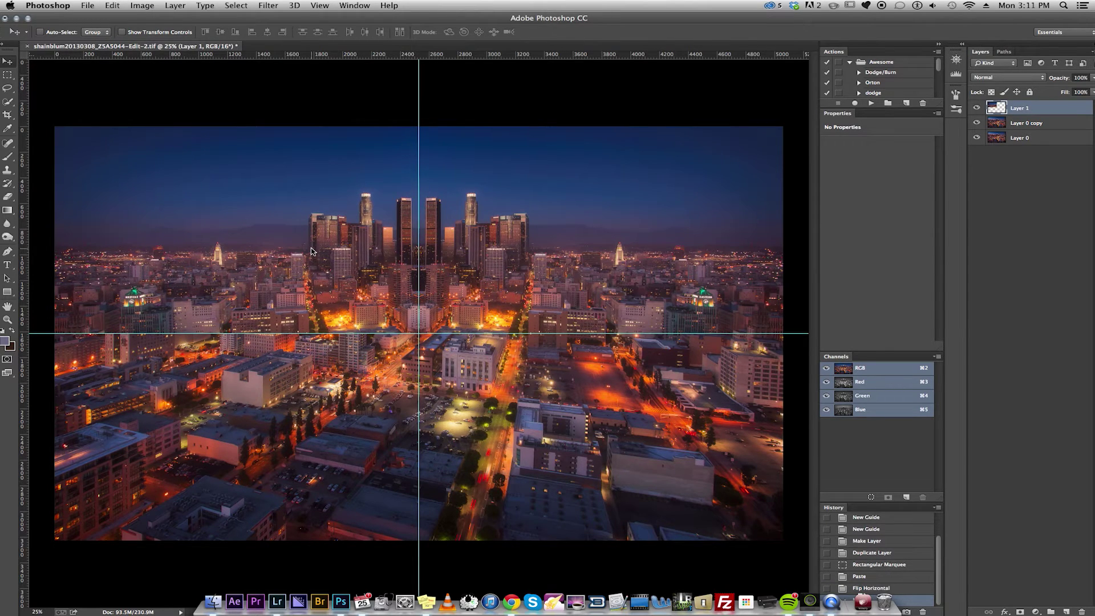
left_click_drag(1041, 110, 1066, 611)
Flip the duplicate vertically and move it into the bottom-left quarter
left_click(112, 5)
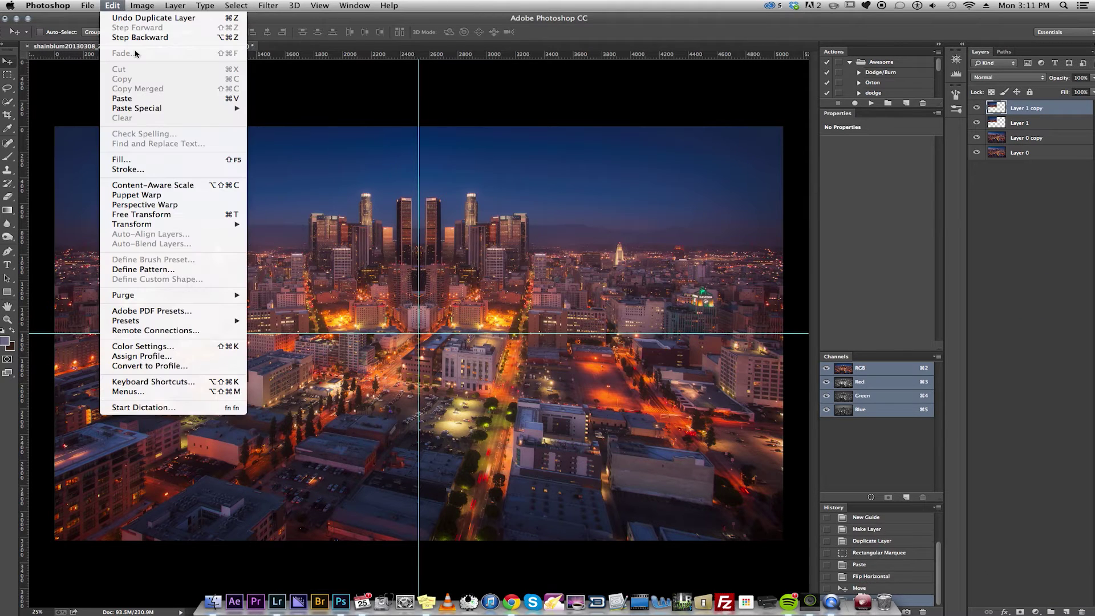
mouse_move(194, 224)
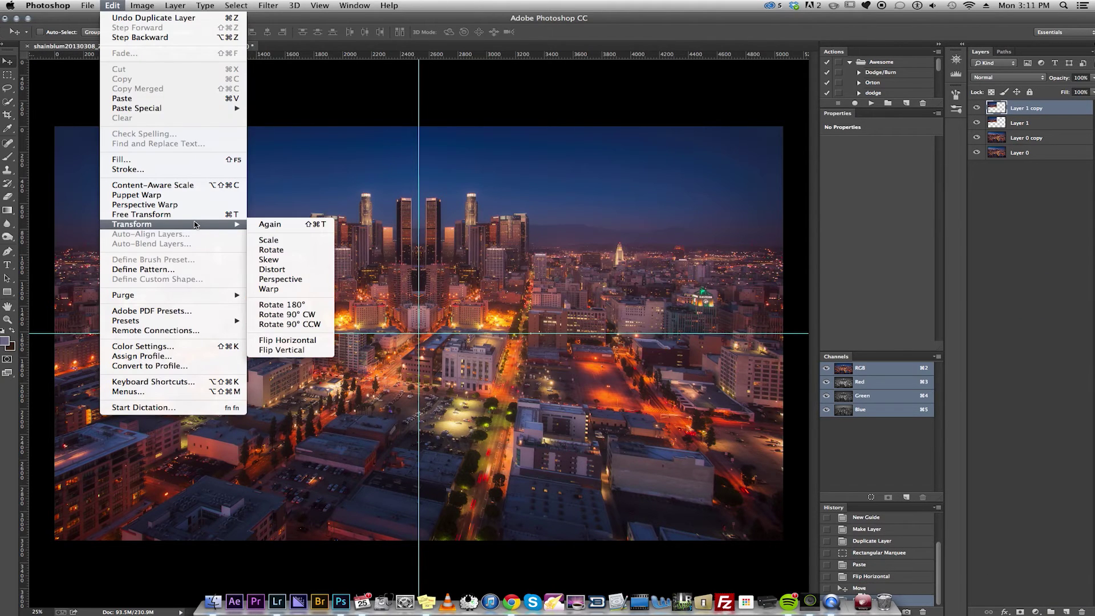
left_click(282, 350)
left_click_drag(299, 220, 297, 415)
Mirror another copy horizontally into the bottom-right quarter, hide guides, and select the three mirrored layers
key("super+j")
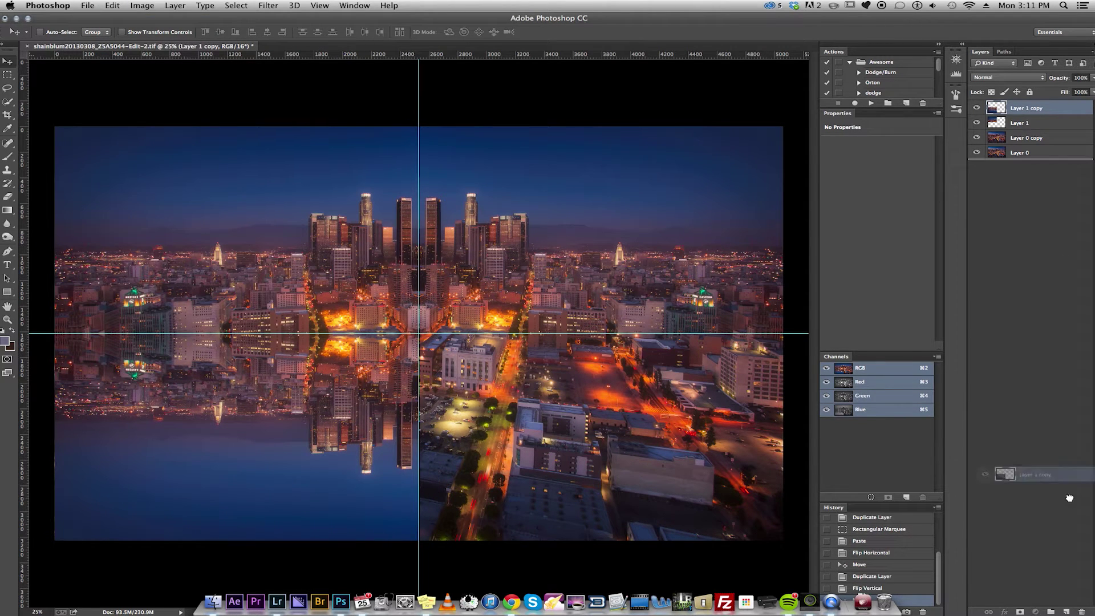
left_click(117, 5)
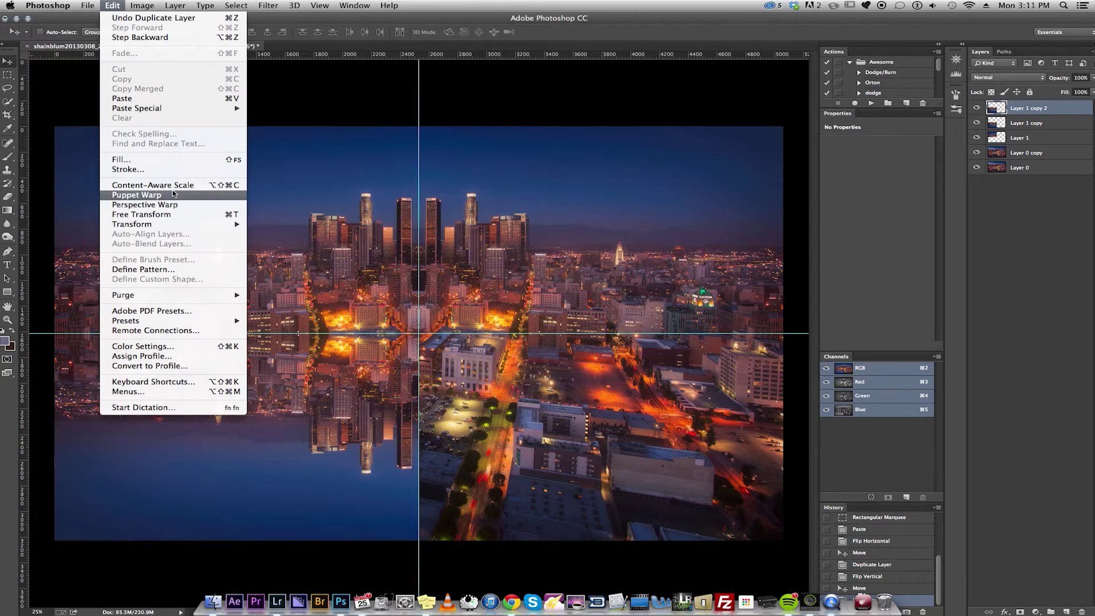
mouse_move(186, 224)
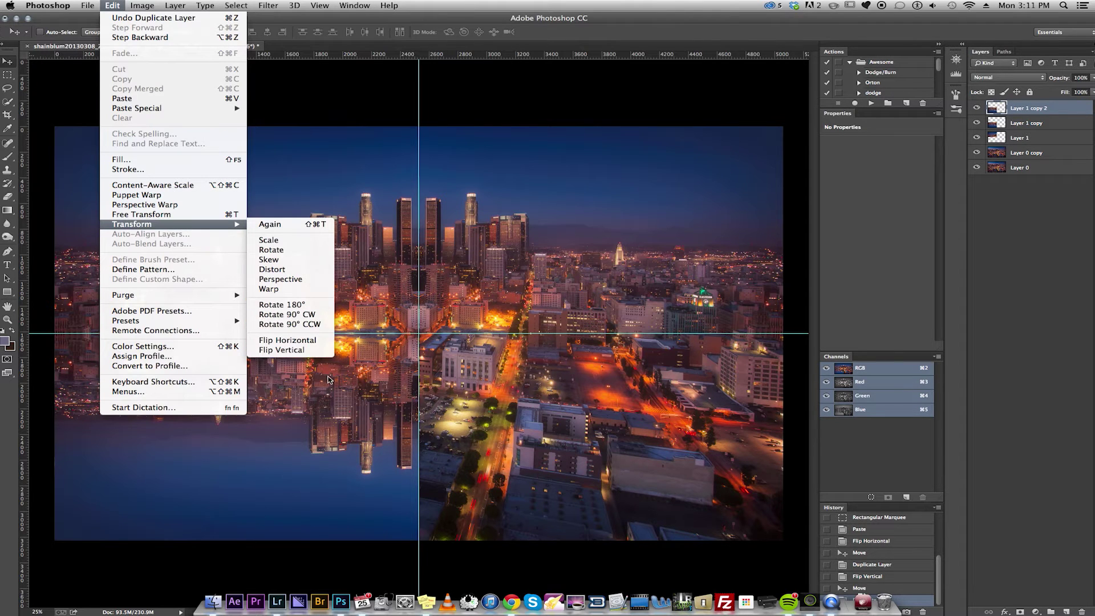
left_click(311, 348)
left_click_drag(172, 405, 533, 404)
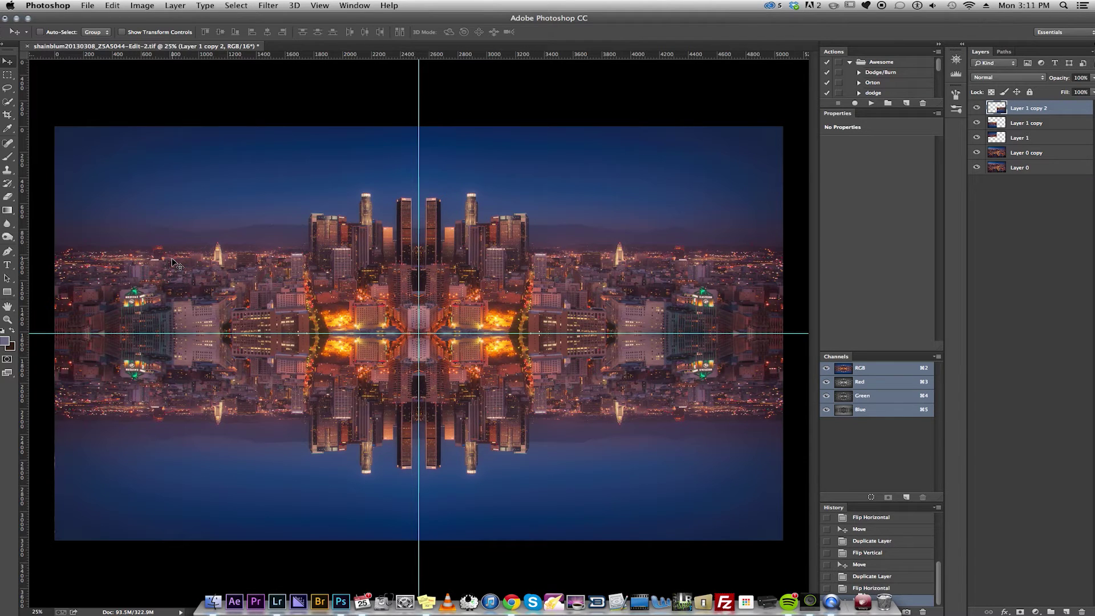
key("super+semicolon")
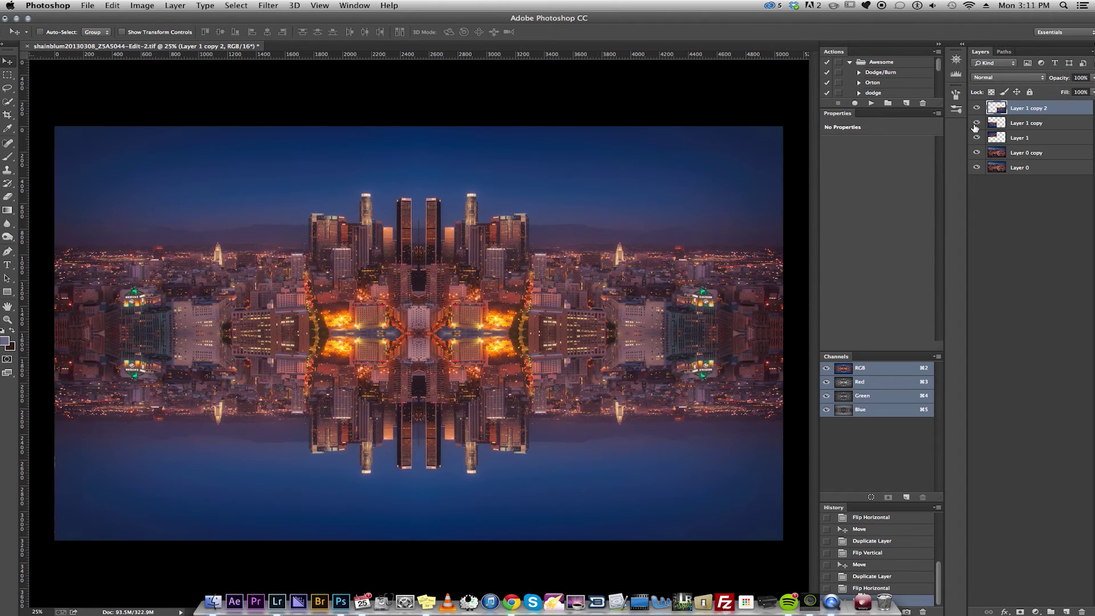
left_click(1036, 141, "shift")
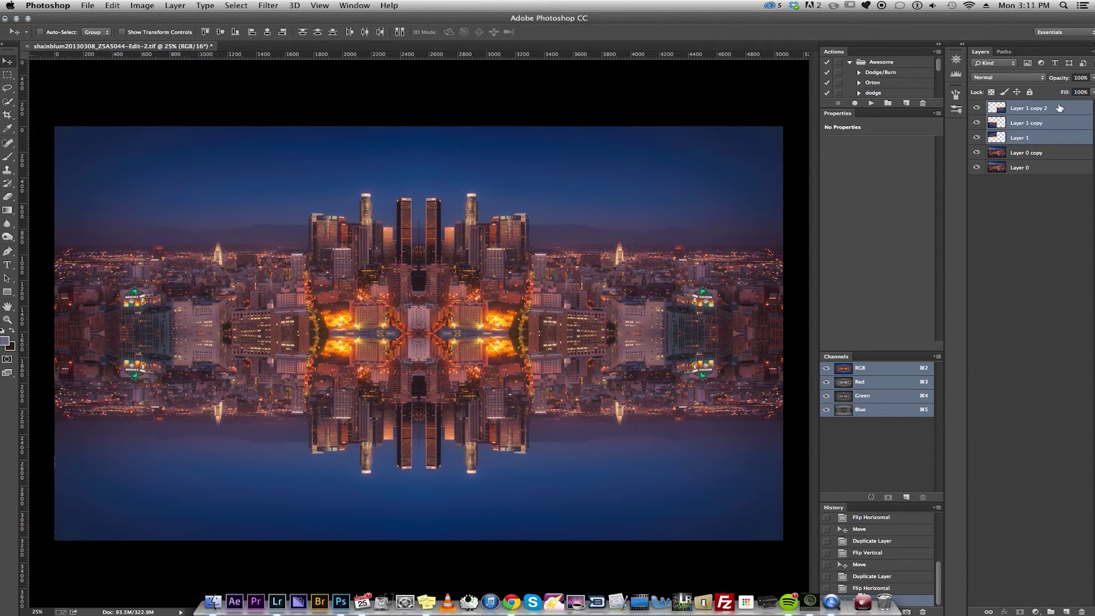
Delete the three mirrored layers, show guides again, and copy the bottom-left quarter to a new layer
left_click_drag(1059, 109, 1082, 611)
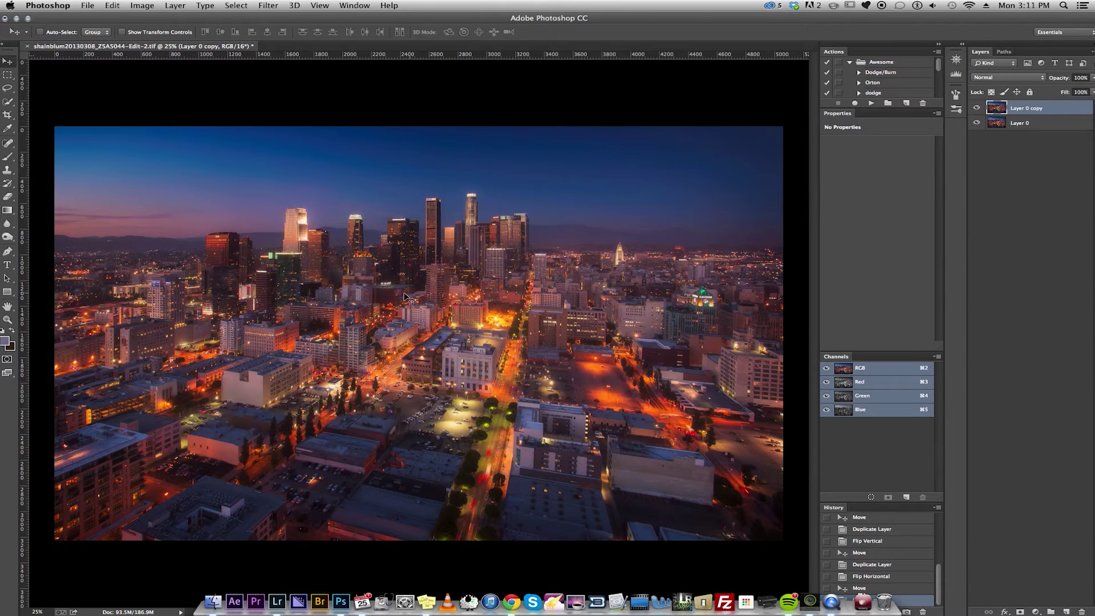
key("super+semicolon")
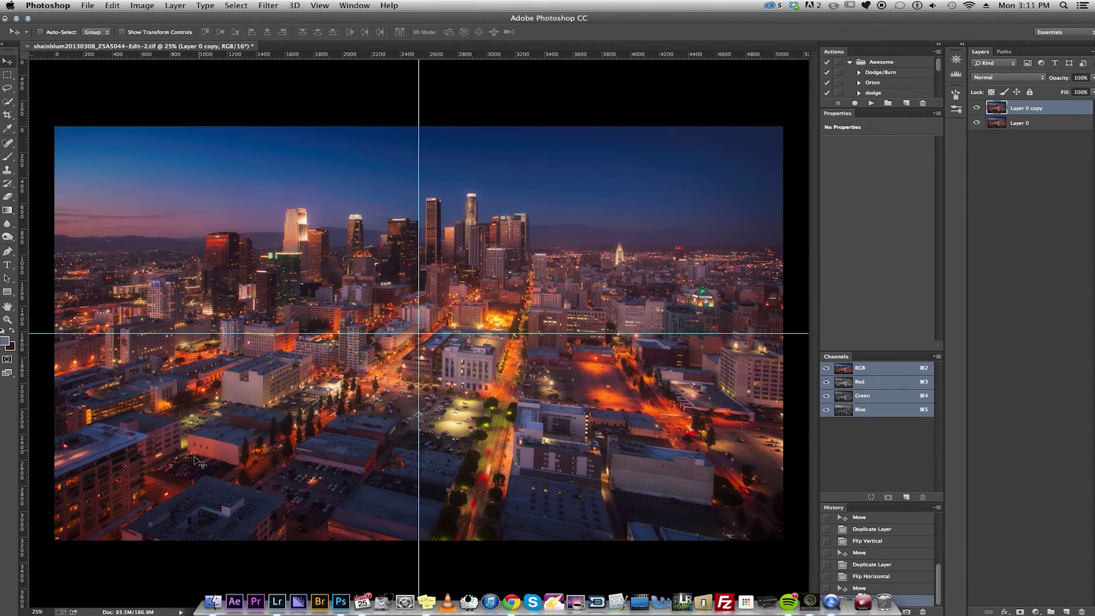
left_click(7, 75)
left_click_drag(34, 553, 419, 333)
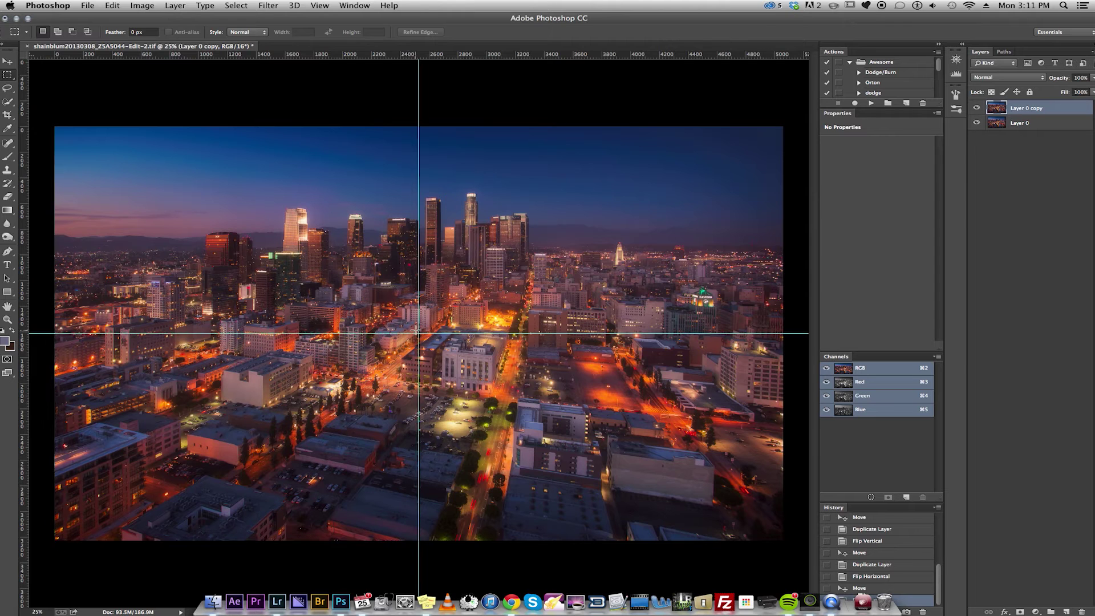
key("super+j")
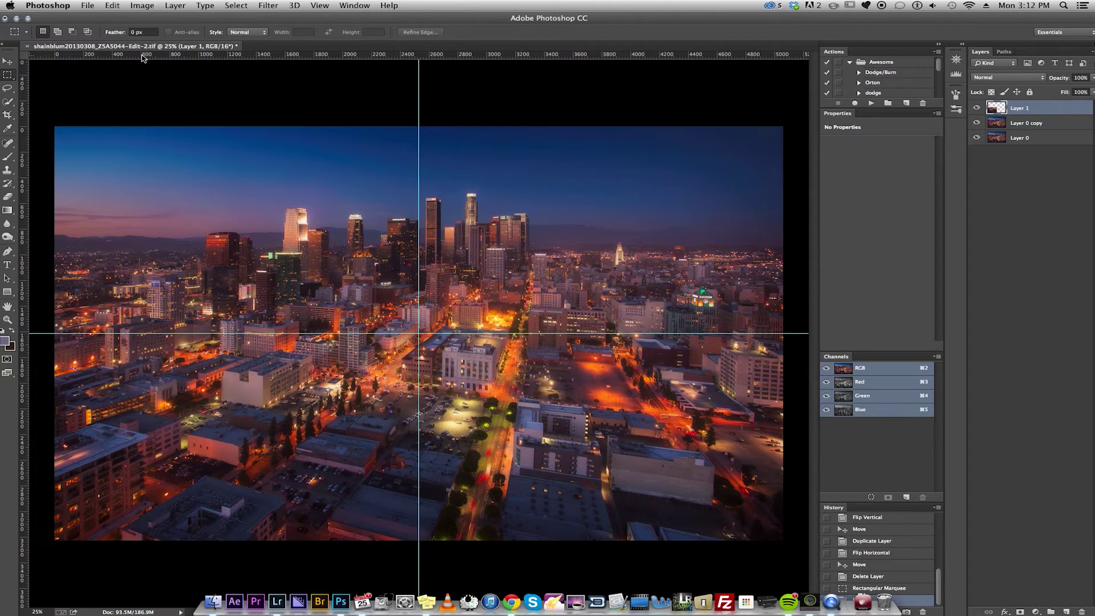
left_click(112, 5)
Flip the copied quarter horizontally and slide it into the bottom-right quadrant
mouse_move(171, 224)
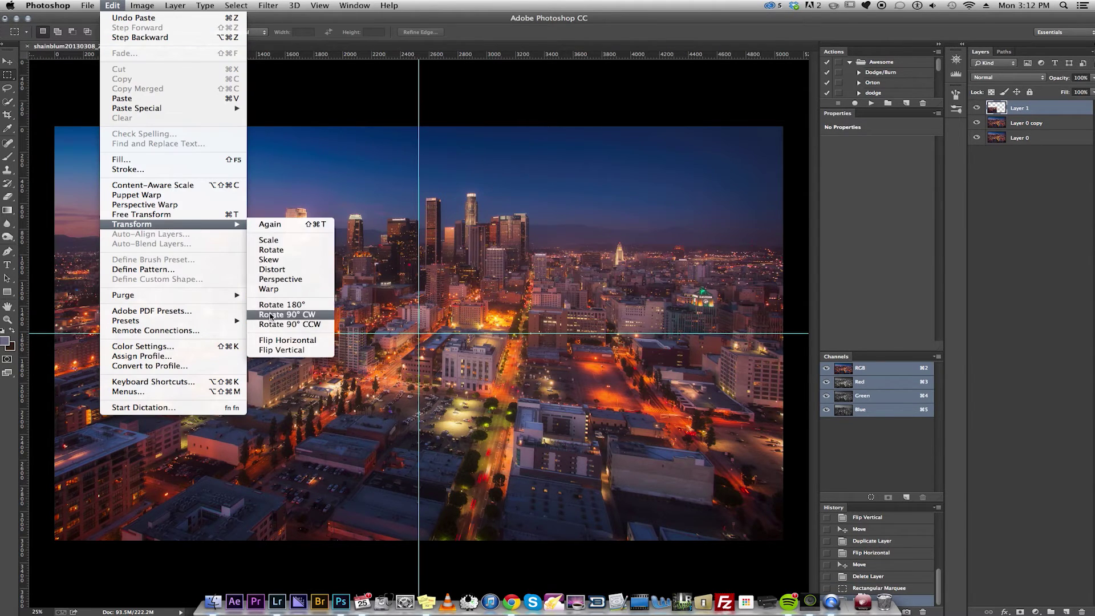
left_click(274, 340)
key("v")
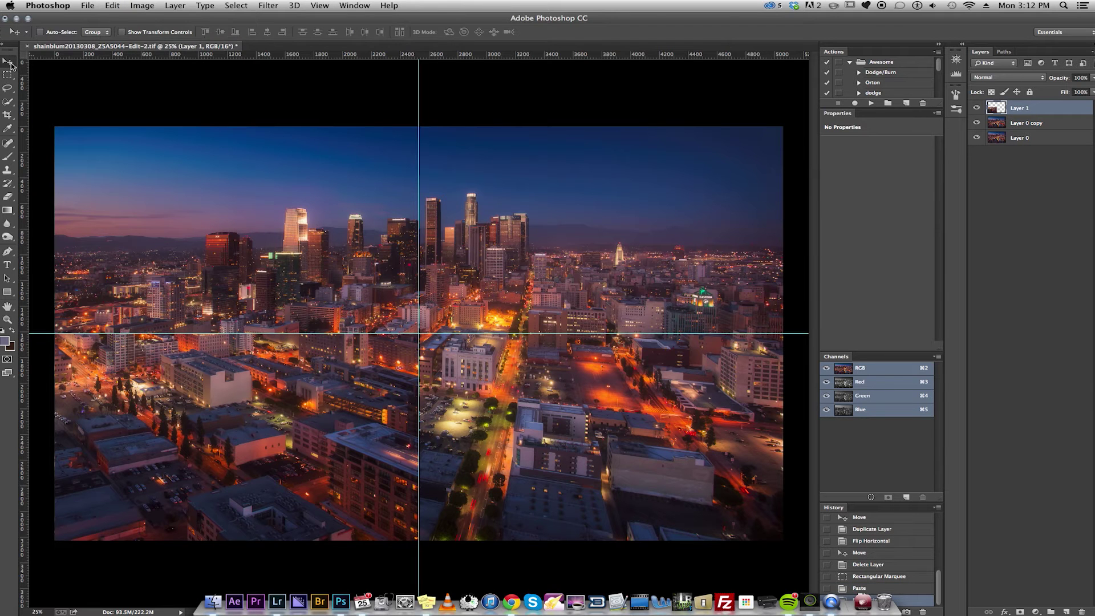
left_click_drag(342, 457, 674, 453)
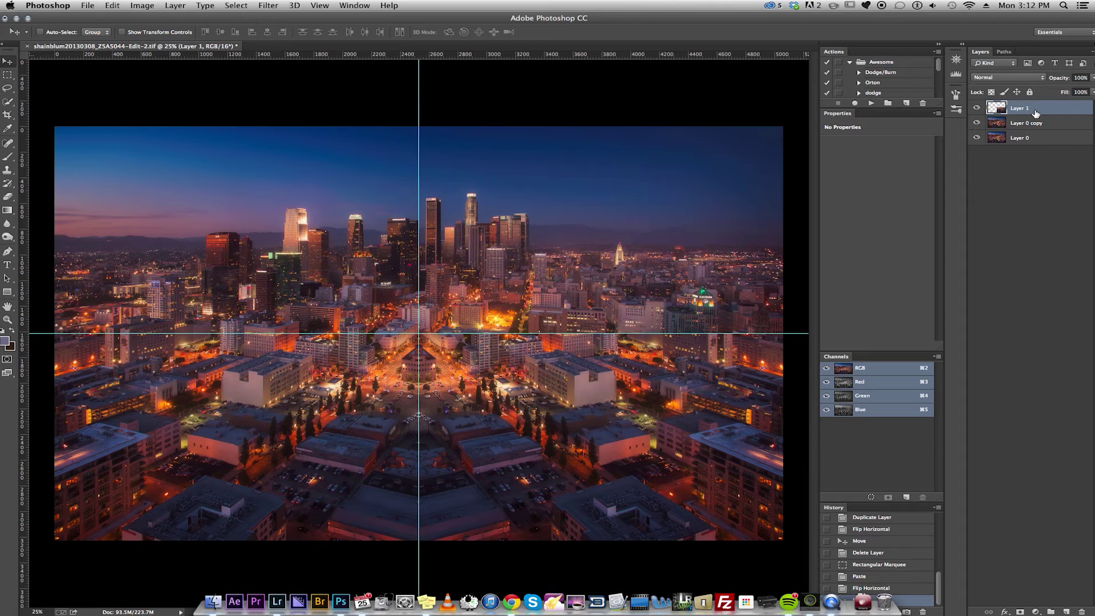
Duplicate that quarter, flip it vertically, and move it up into the top-right quadrant
left_click_drag(1035, 112, 1066, 611)
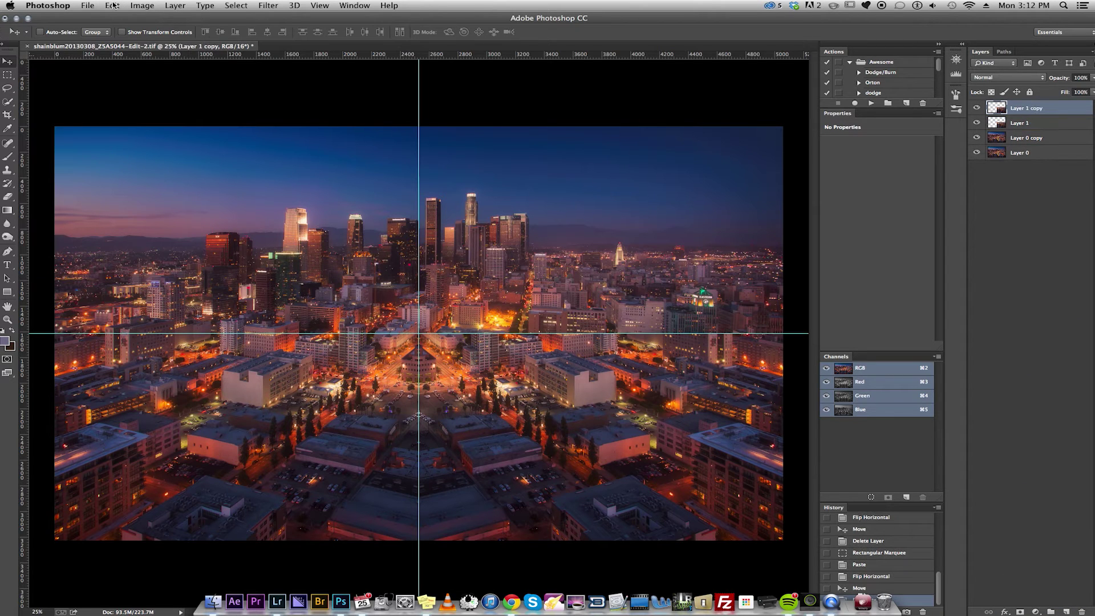
left_click(113, 6)
mouse_move(177, 226)
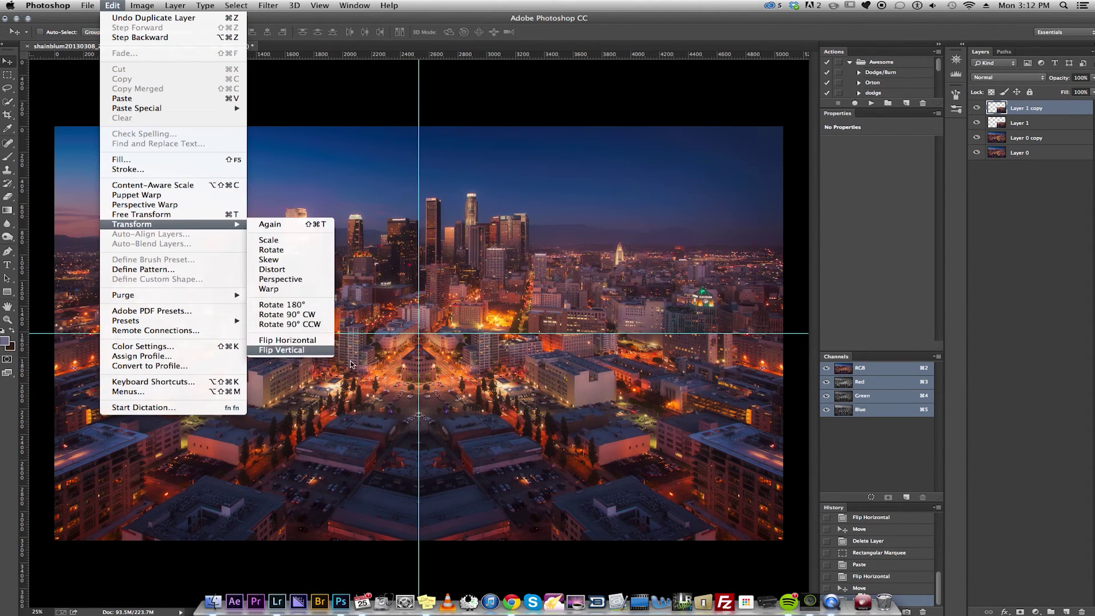
left_click(297, 350)
left_click_drag(566, 497, 570, 262)
Duplicate the top-right quarter, flip it horizontally into the top-left quadrant, and hide the guides
left_click_drag(1021, 117, 1066, 611)
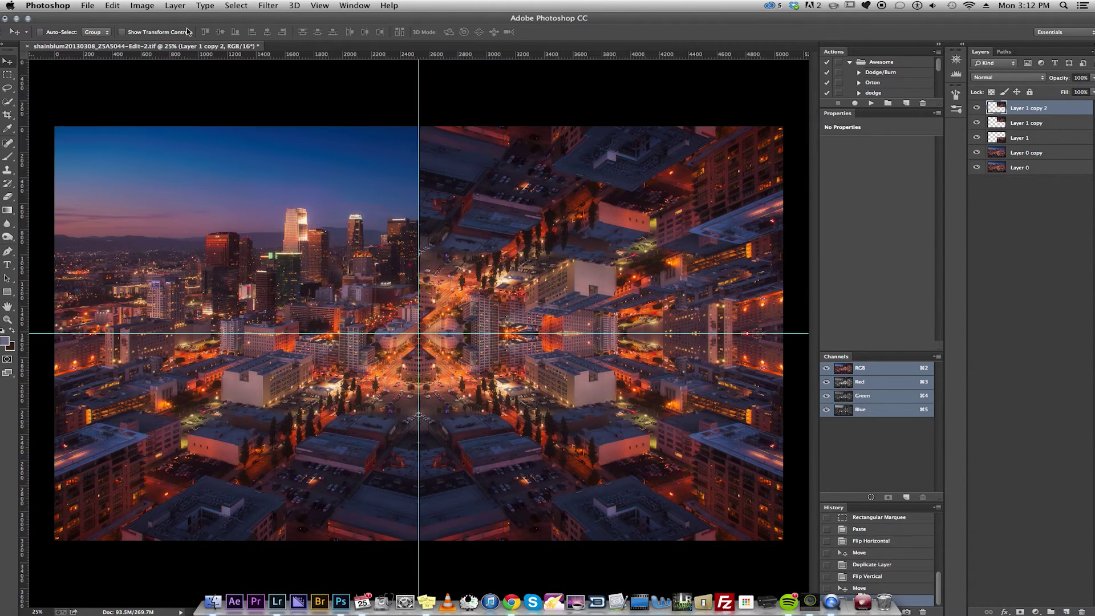
left_click(88, 5)
mouse_move(113, 5)
mouse_move(181, 223)
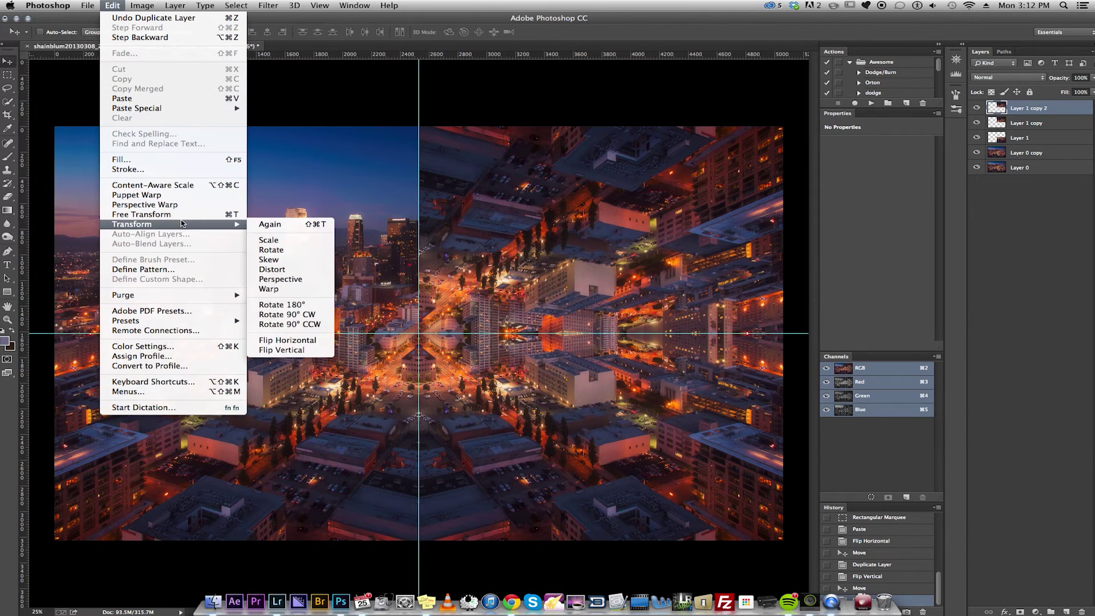
left_click(285, 341)
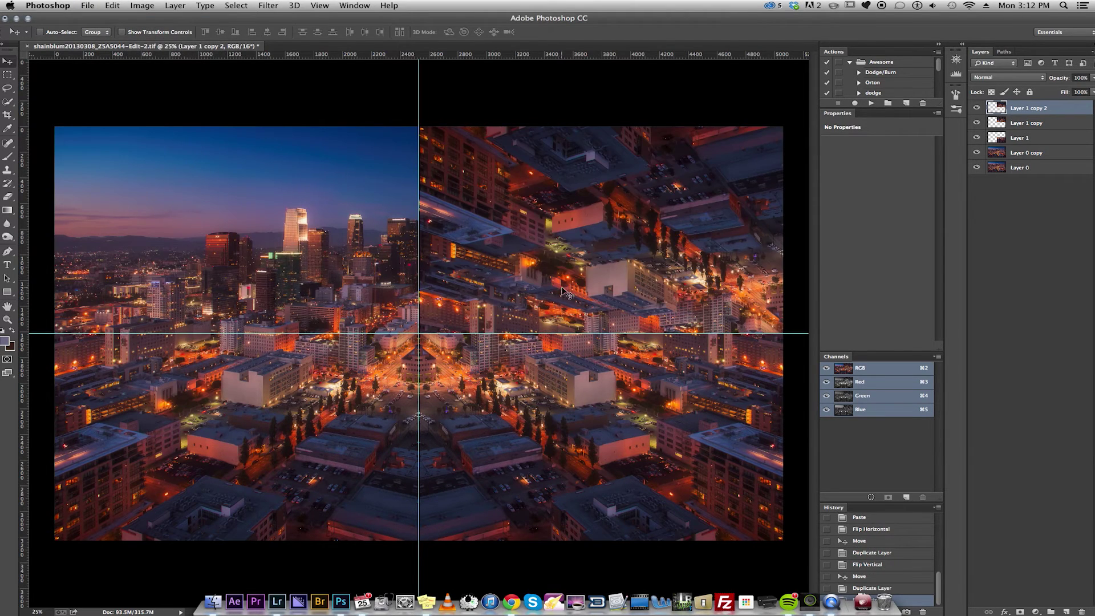
left_click_drag(562, 290, 245, 276)
key("super+semicolon")
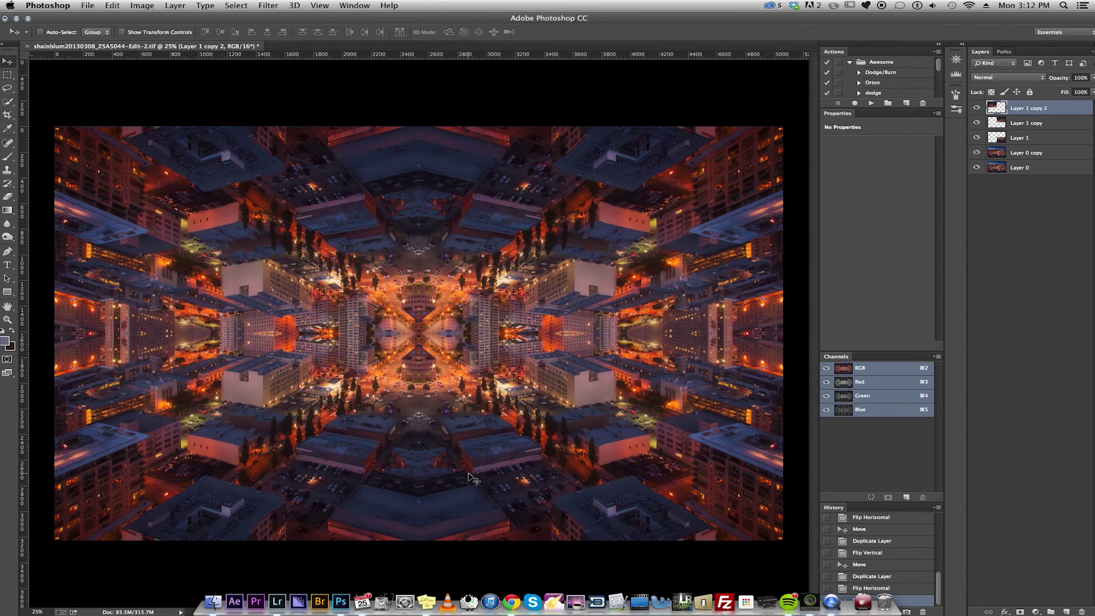
Delete the three mirrored quarter layers and show the centre guides again
left_click(1046, 143, "shift")
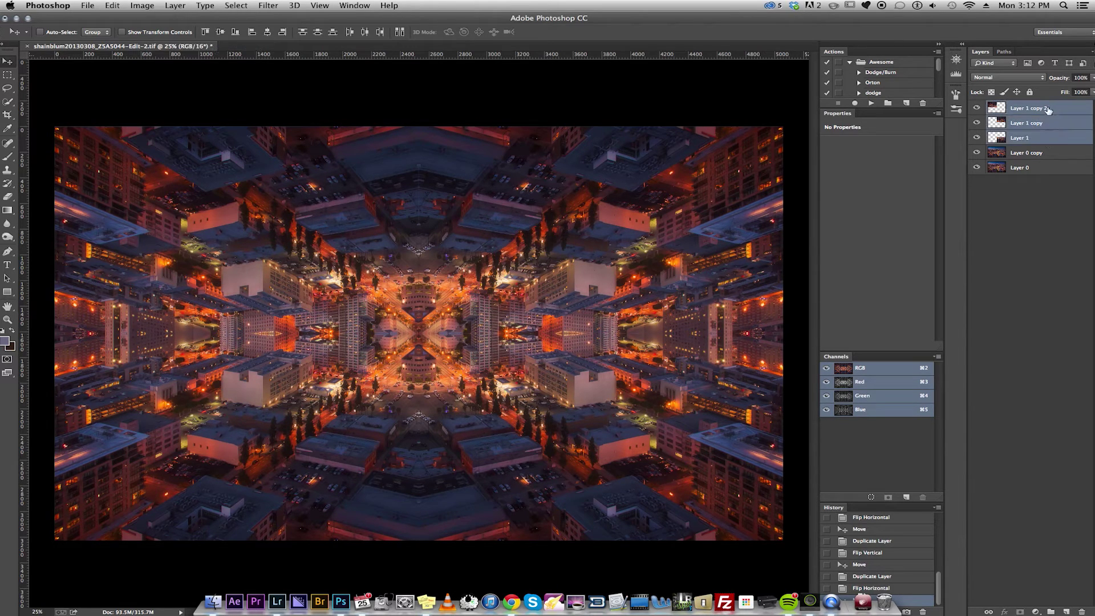
left_click_drag(1048, 112, 1081, 612)
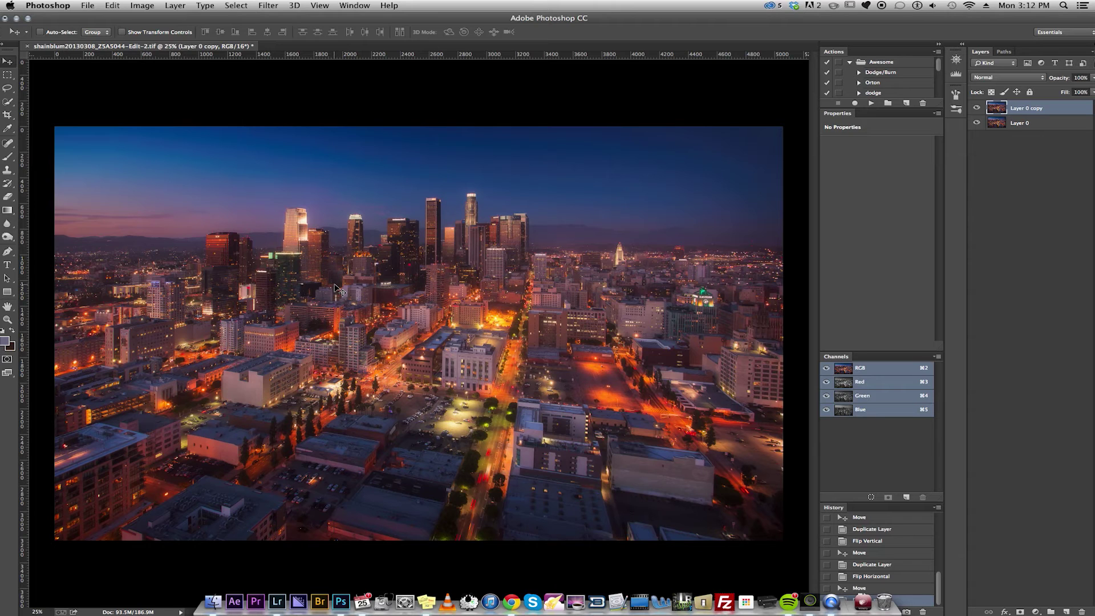
key("super+semicolon")
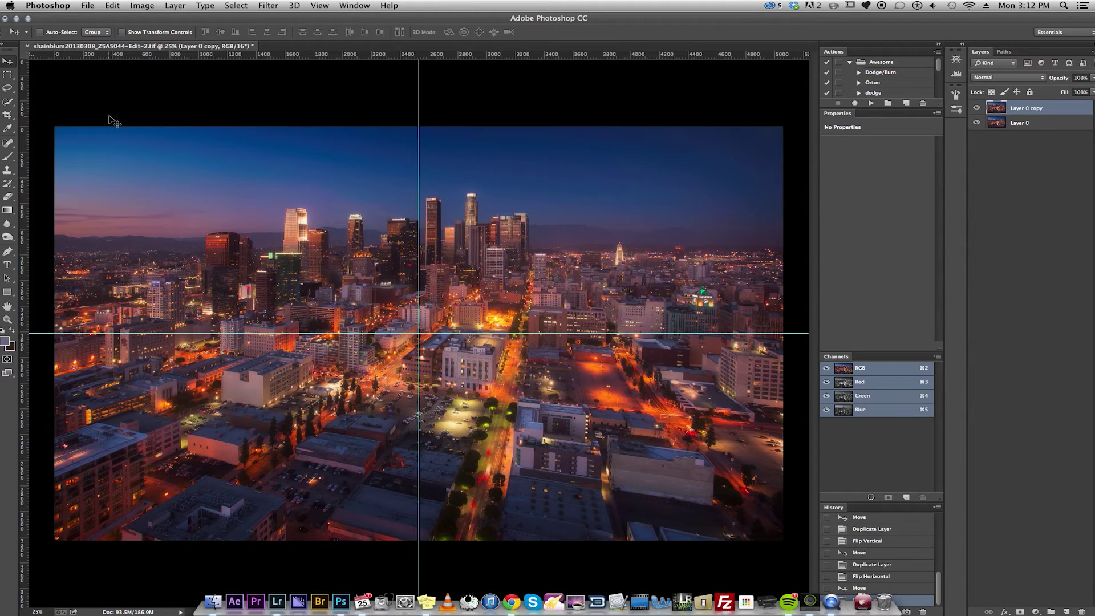
key("super+t")
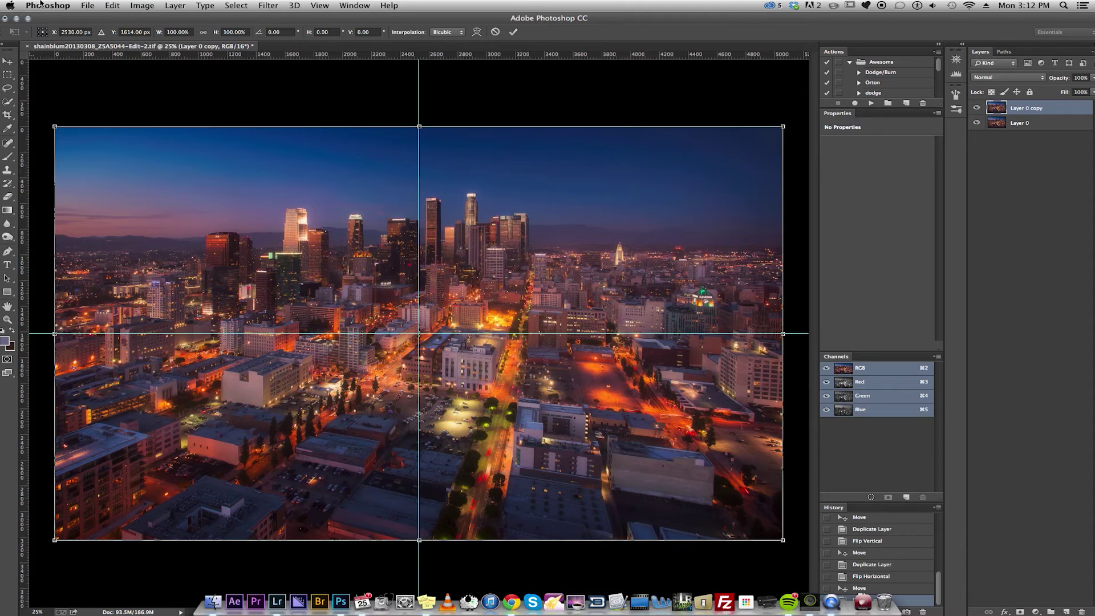
Scale the full-image copy to 50% to fit one quadrant, then move it into the top-right quadrant
left_click(113, 5)
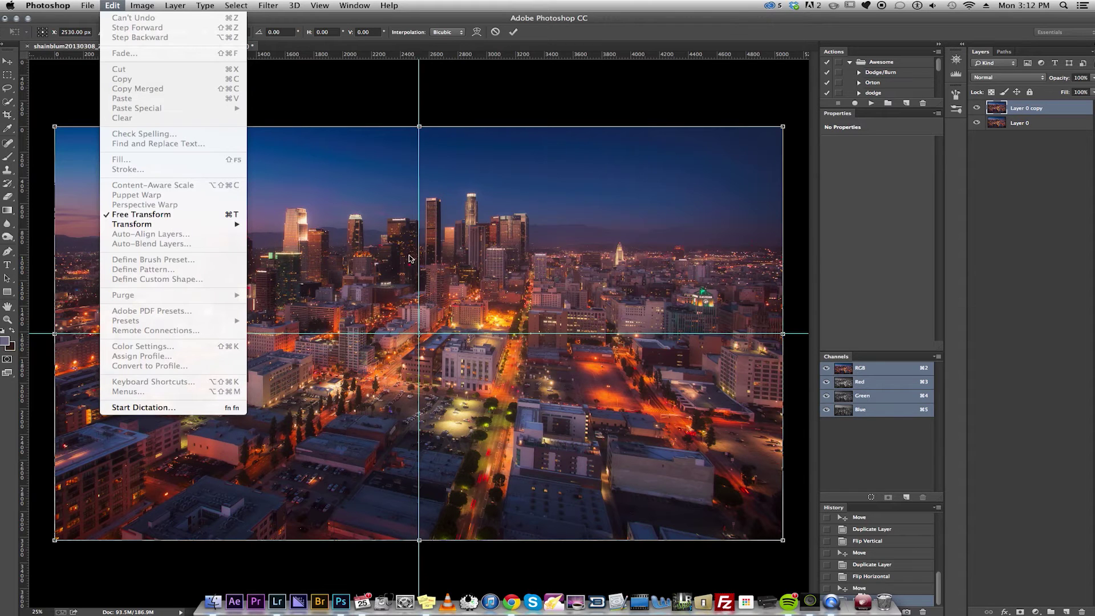
left_click(596, 380)
left_click_drag(782, 539, 417, 333)
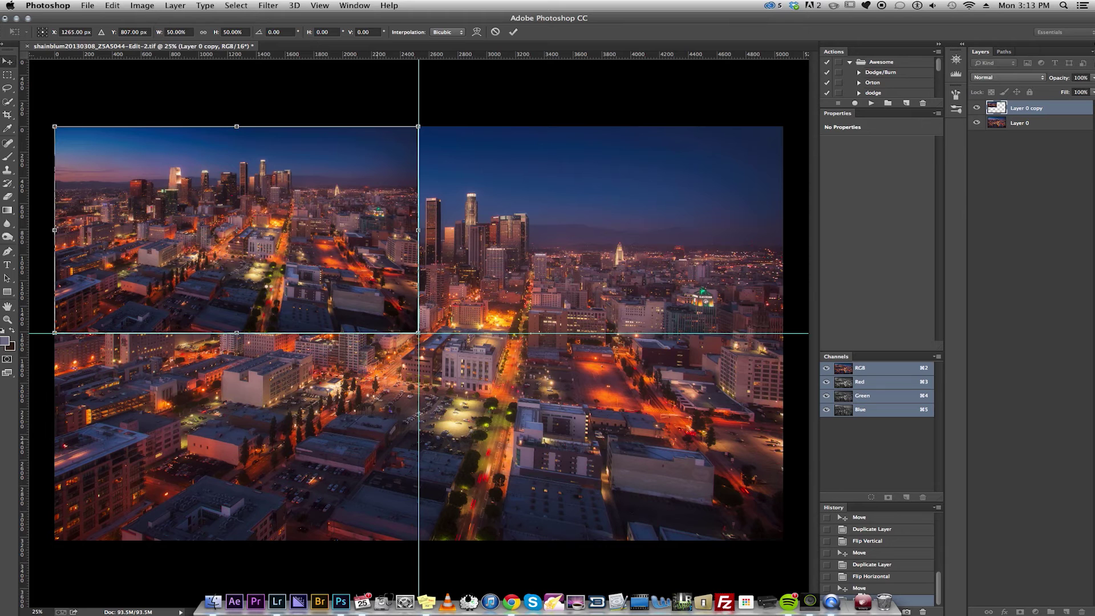
key("Return")
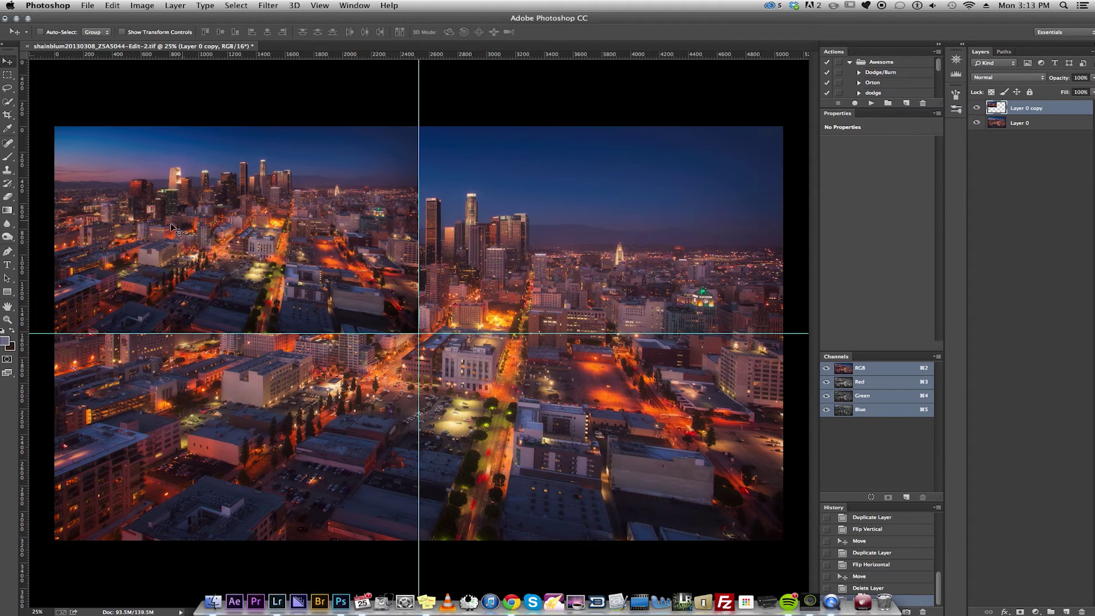
left_click_drag(166, 234, 529, 235)
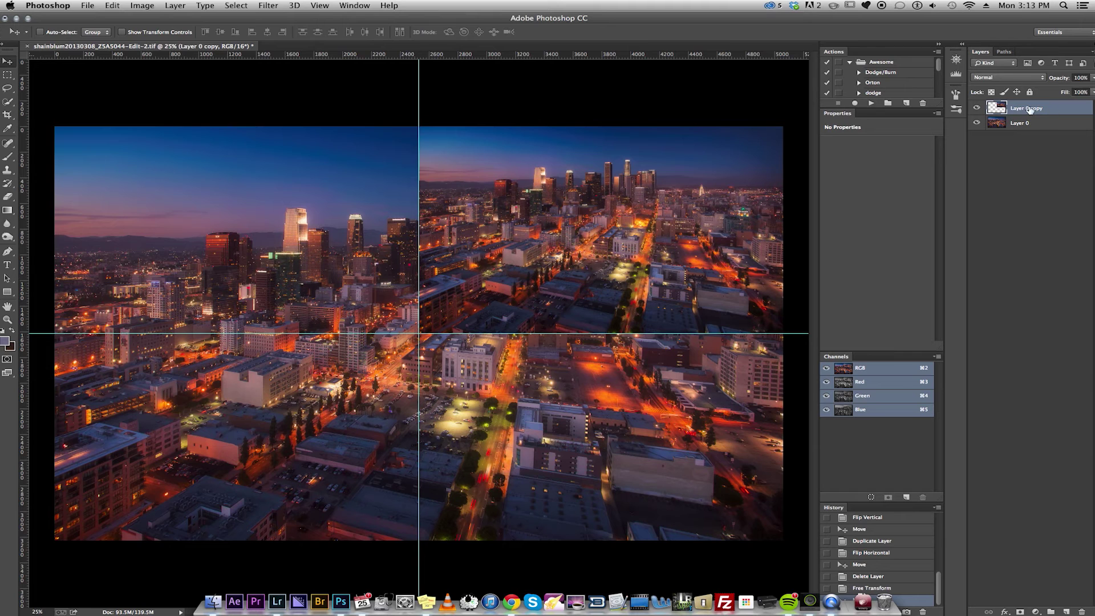
Duplicate the half-size copy, flip it horizontally, and move it into the top-left quadrant
key("super+j")
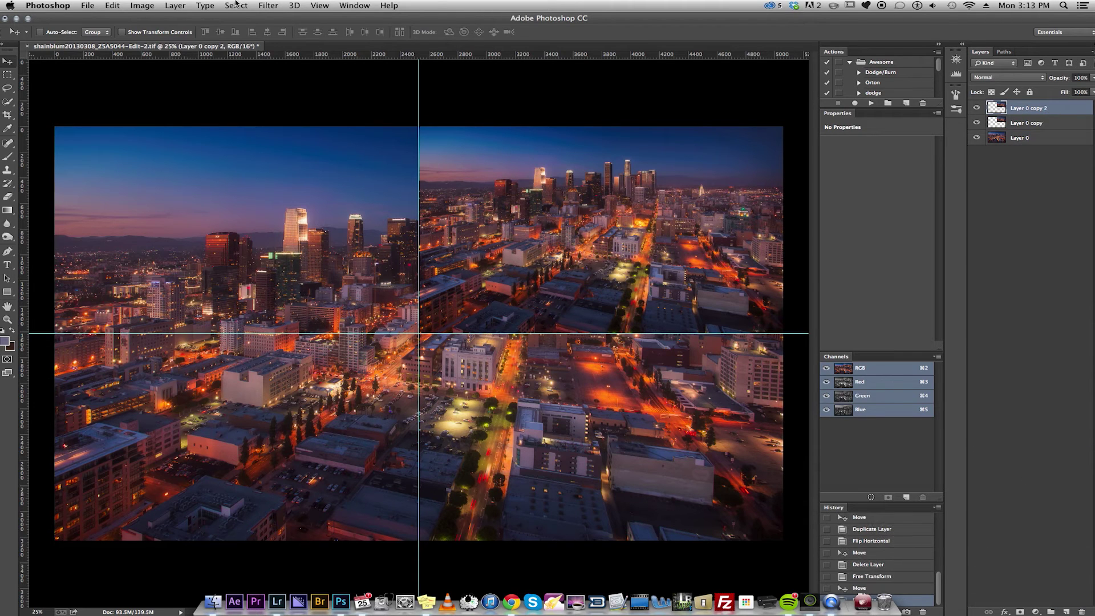
left_click(125, 5)
mouse_move(171, 225)
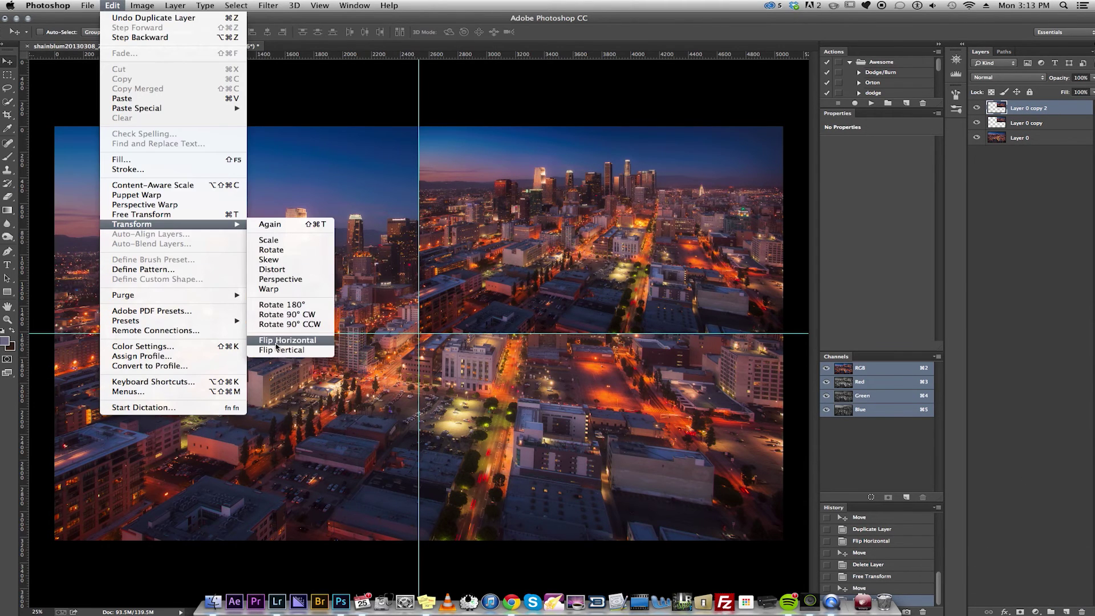
left_click(348, 341)
left_click_drag(574, 239, 212, 239)
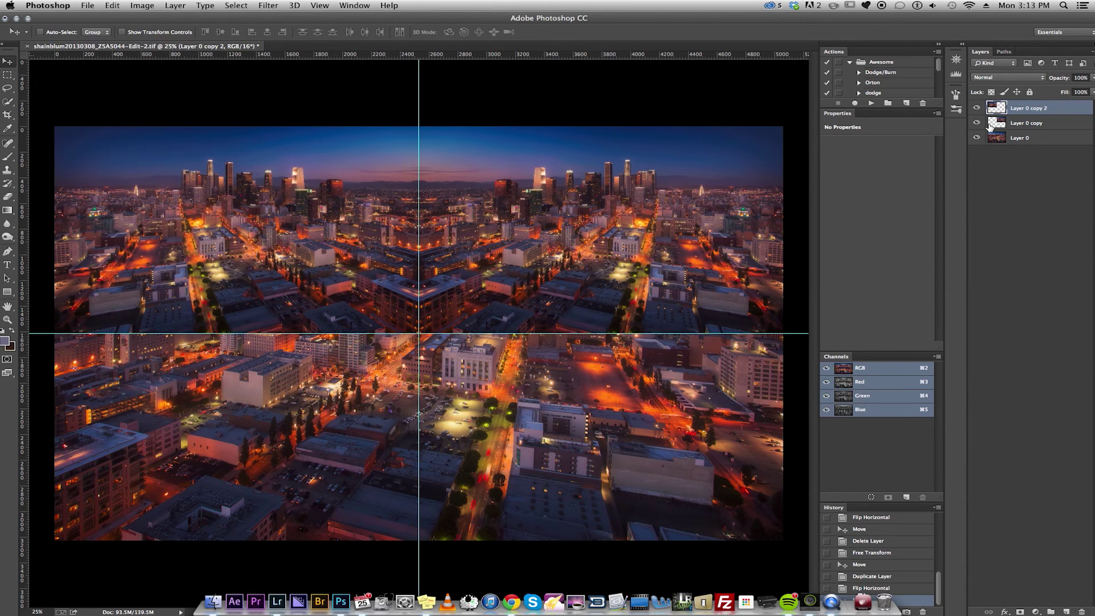
Duplicate the top-left copy, flip it vertically, and move it into the bottom-left quadrant
left_click_drag(1026, 109, 1065, 611)
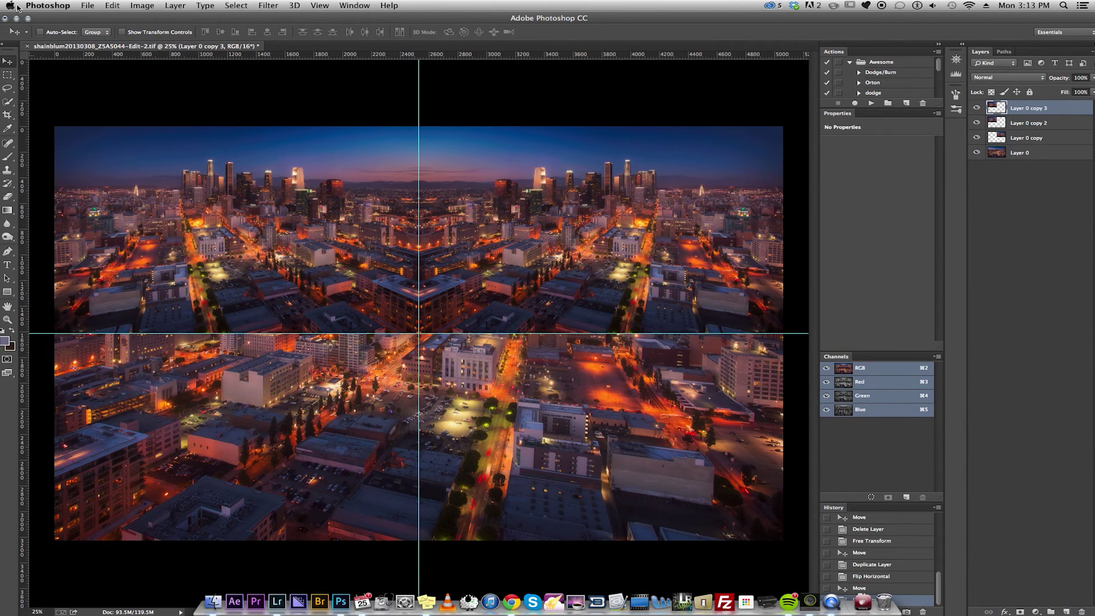
left_click(104, 5)
mouse_move(183, 225)
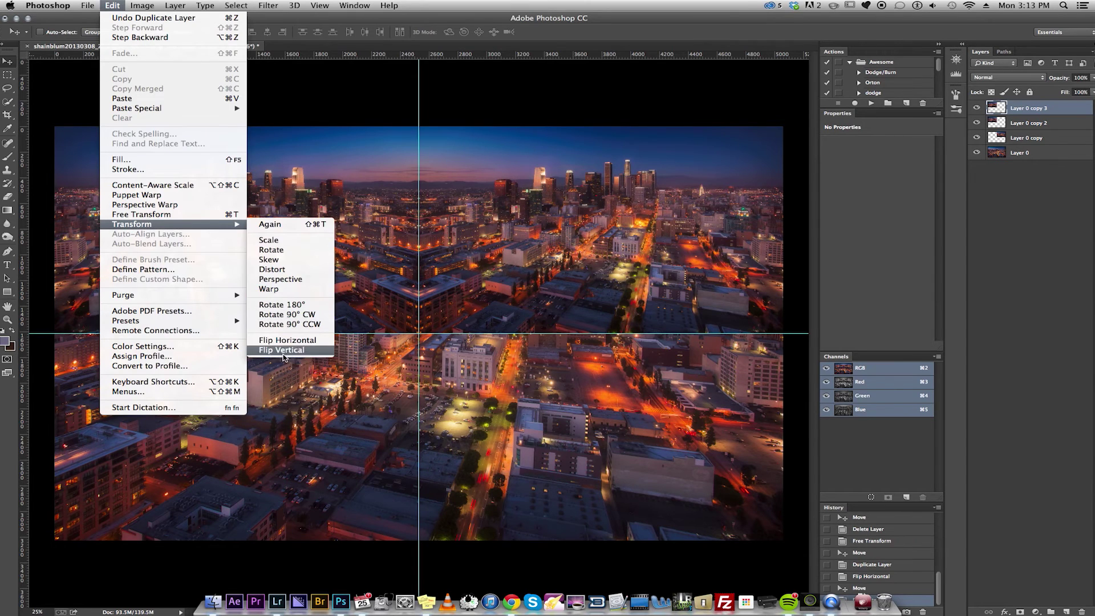
left_click(282, 360)
left_click_drag(275, 199, 272, 405)
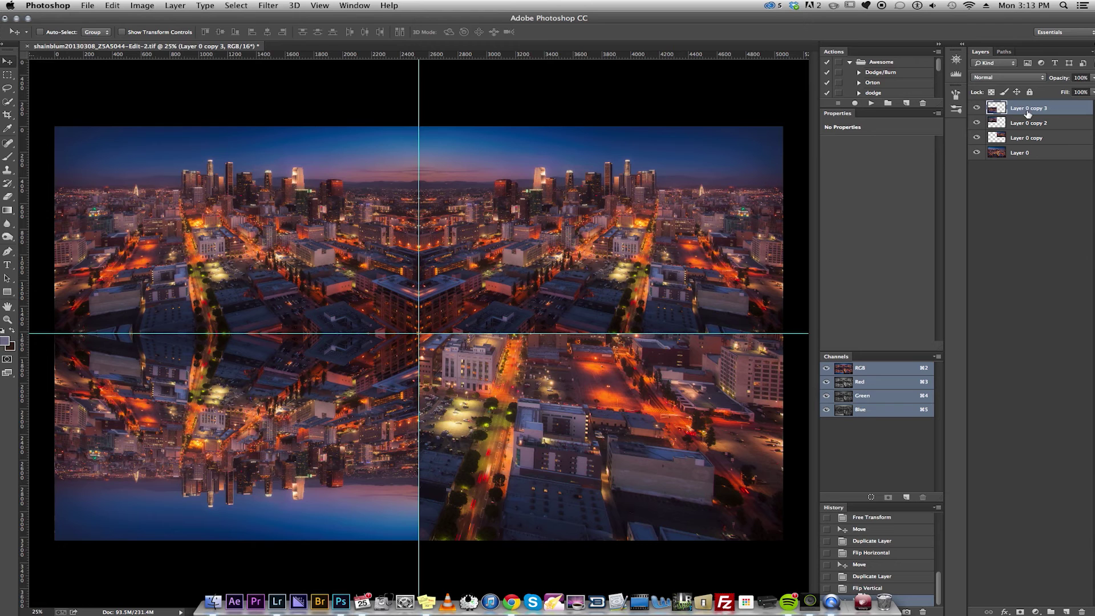
Duplicate the bottom-left copy, flip it horizontally, and move it into the bottom-right quadrant
left_click_drag(1027, 114, 1064, 611)
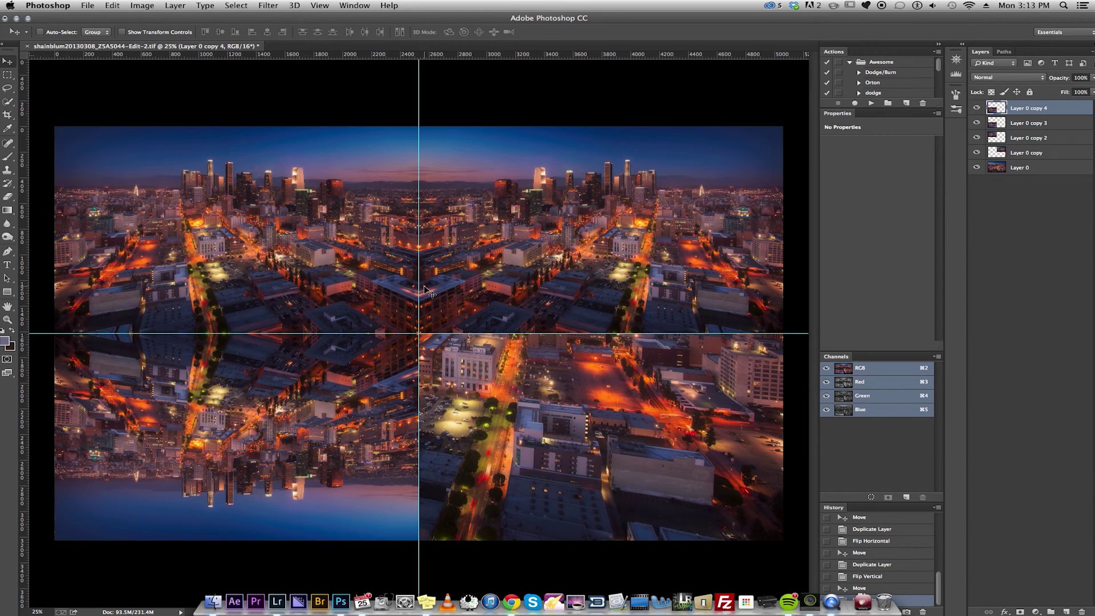
left_click(112, 5)
mouse_move(197, 225)
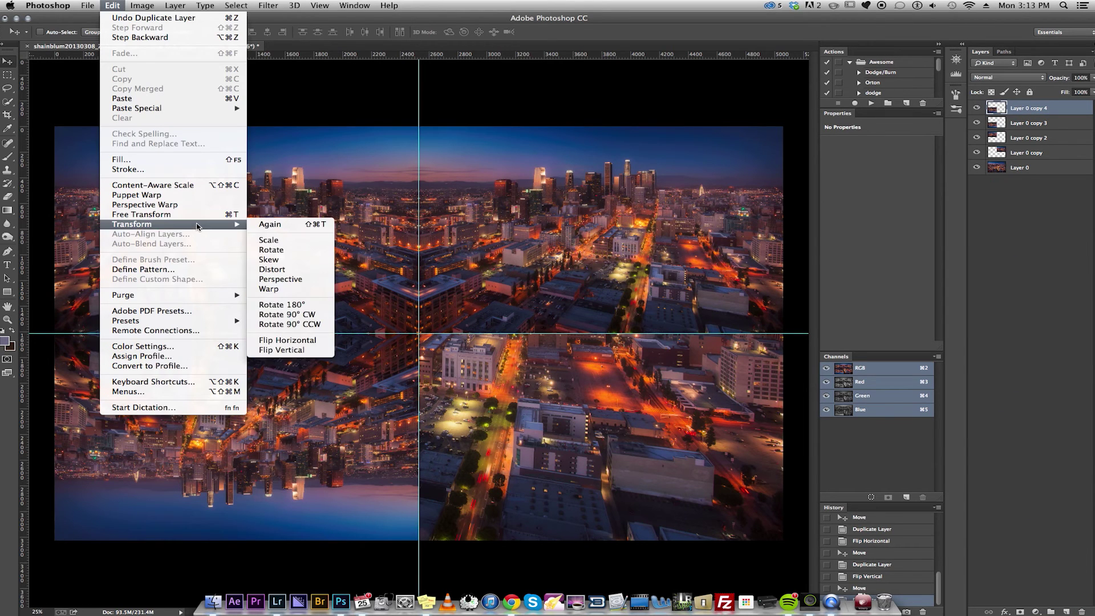
left_click(284, 341)
left_click_drag(215, 418, 574, 419)
Hide the guides and zoom in and back out to inspect the centre seam
key("super+semicolon")
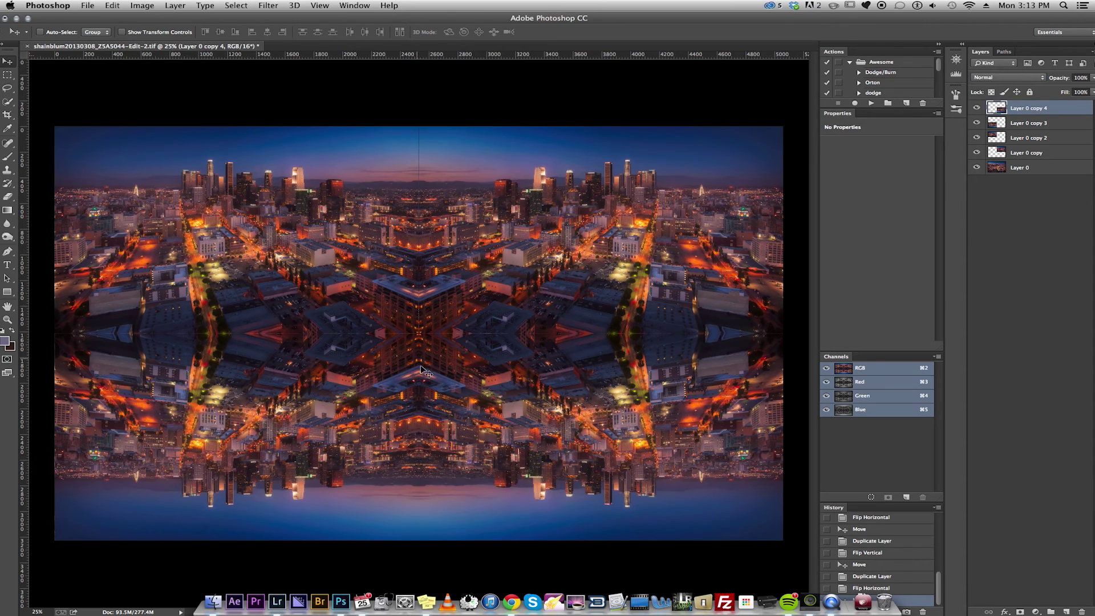
scroll(432, 332, "up", 5)
scroll(432, 332, "up", 2)
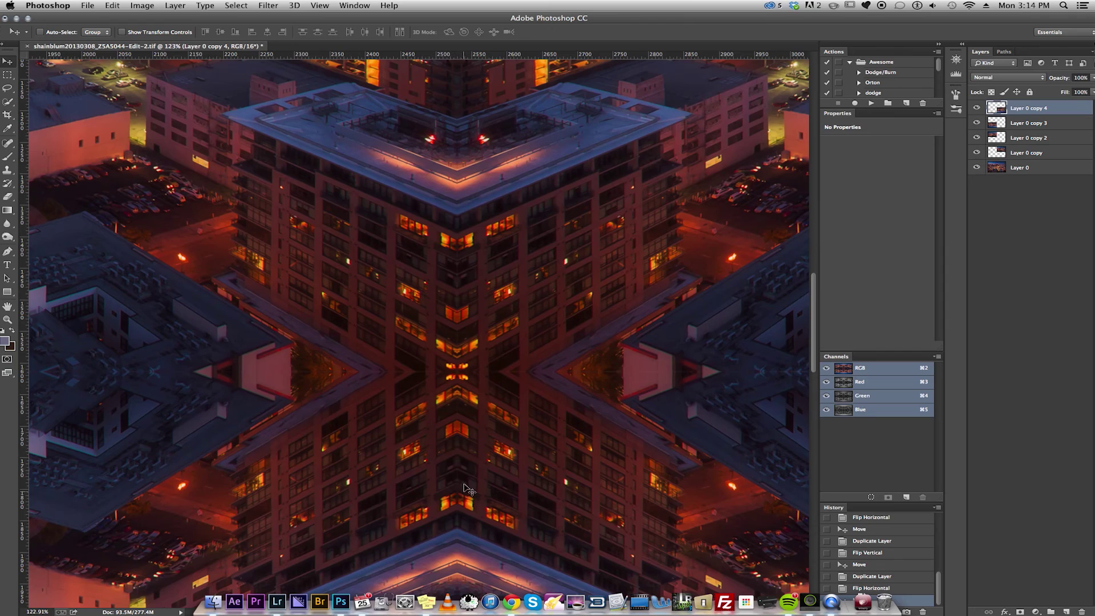
scroll(457, 330, "down", 7)
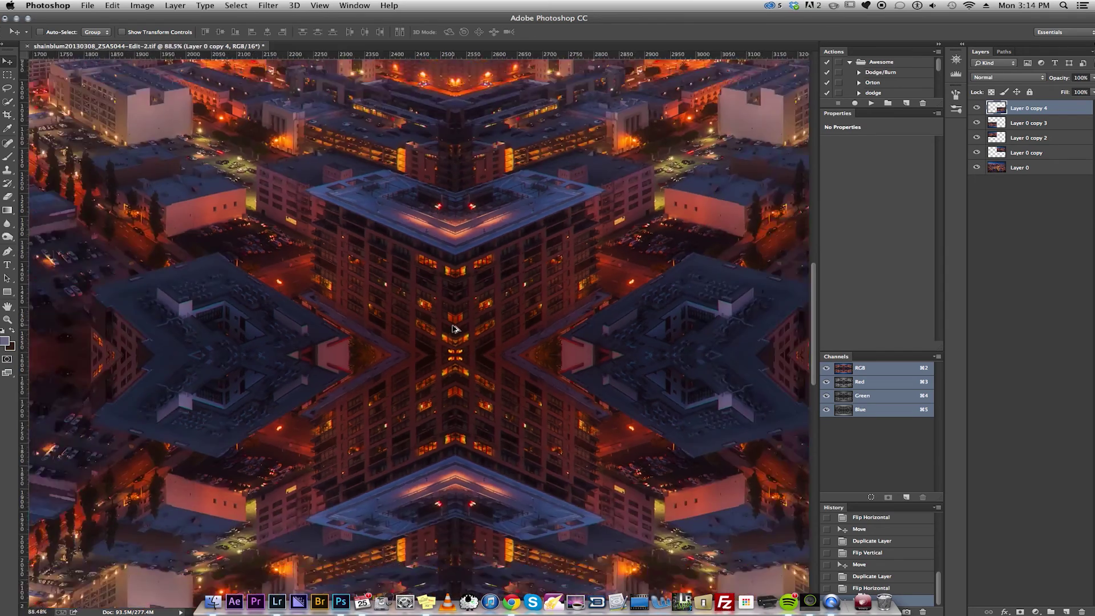
scroll(431, 280, "down", 1)
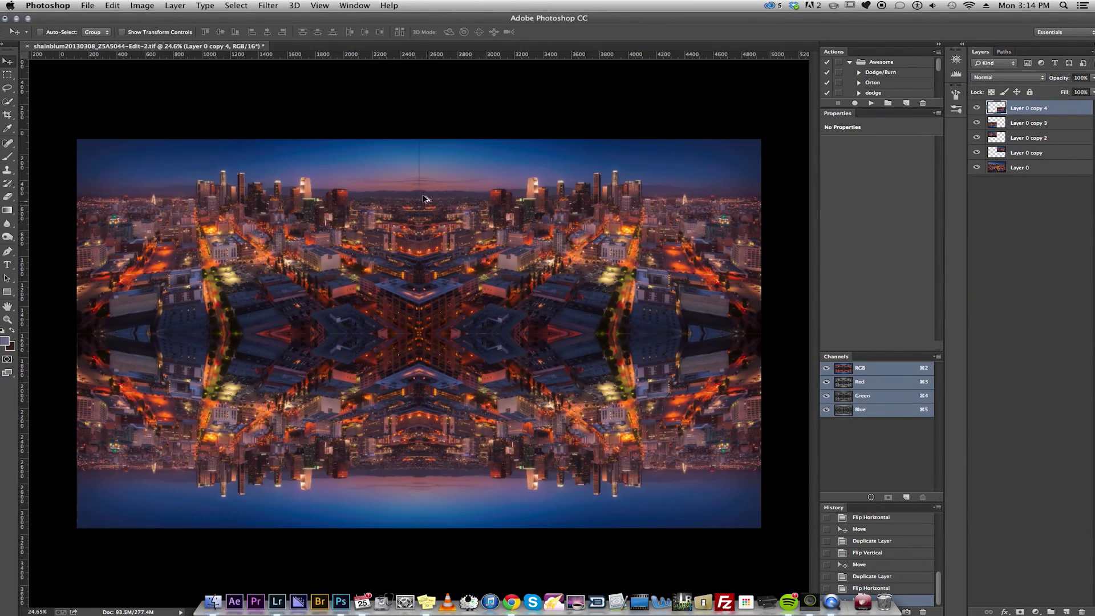